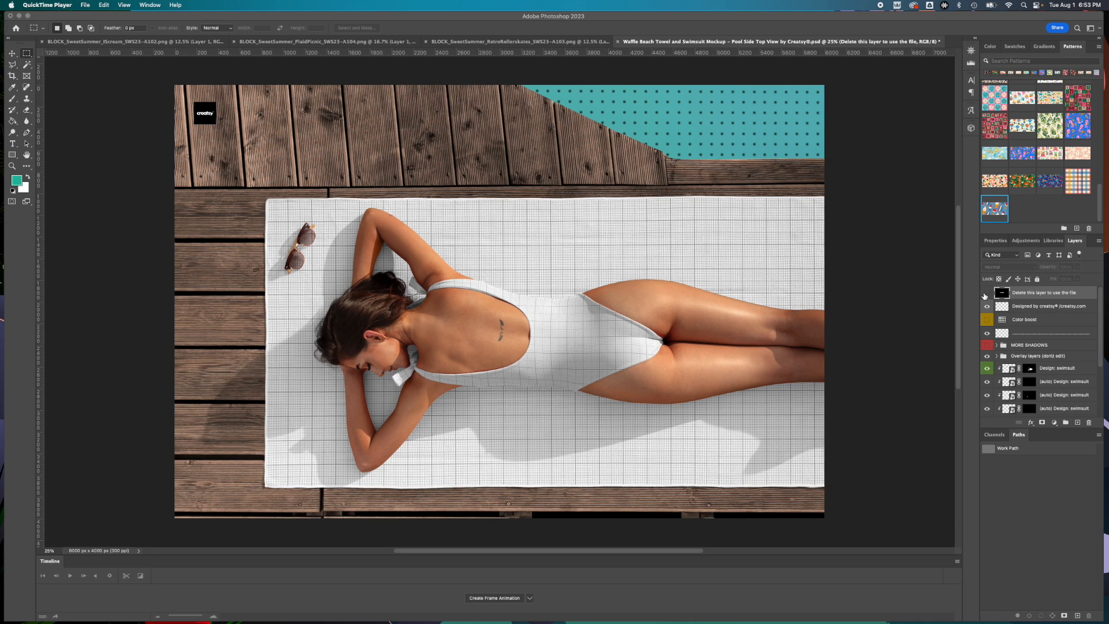
Show the hidden "Delete this layer to use the file" layer and delete it from the swimsuit mockup.
left_click(917, 287)
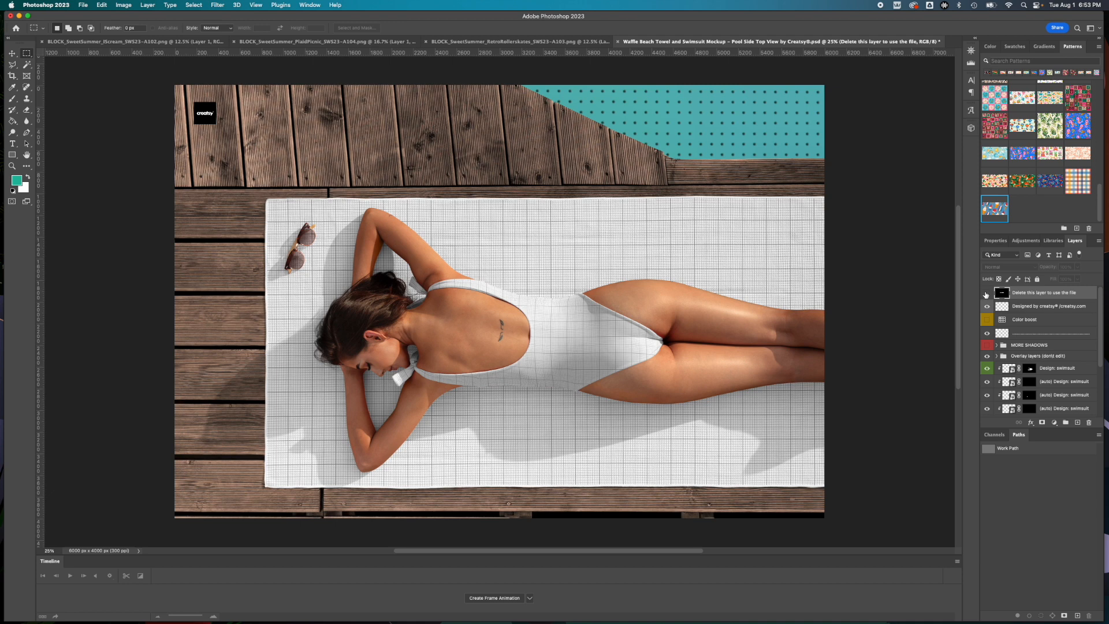
left_click(987, 293)
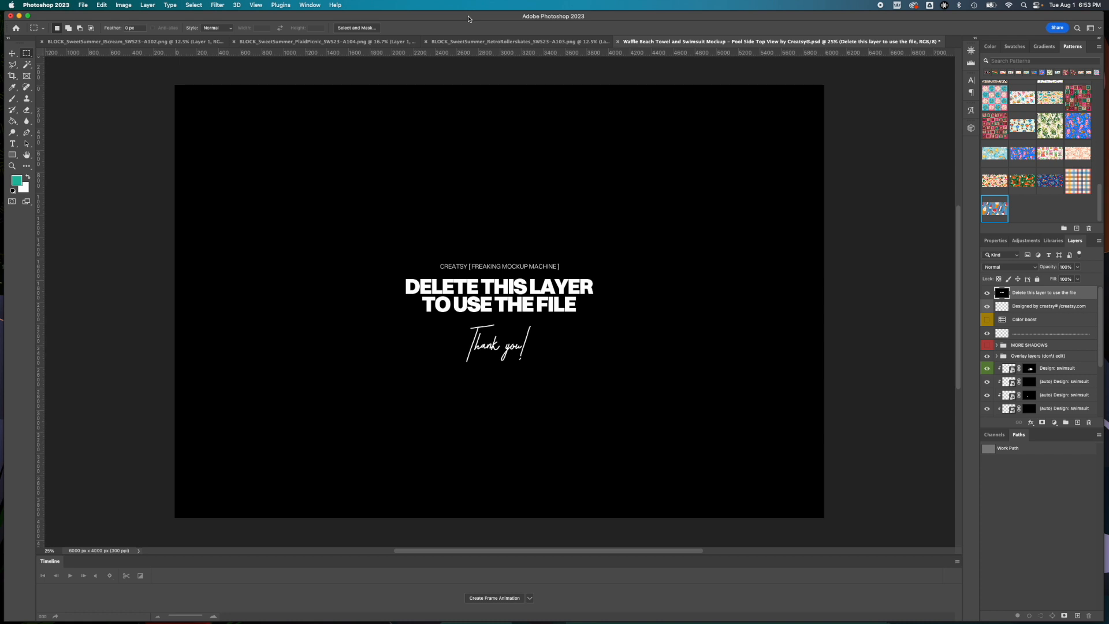
left_click(309, 5)
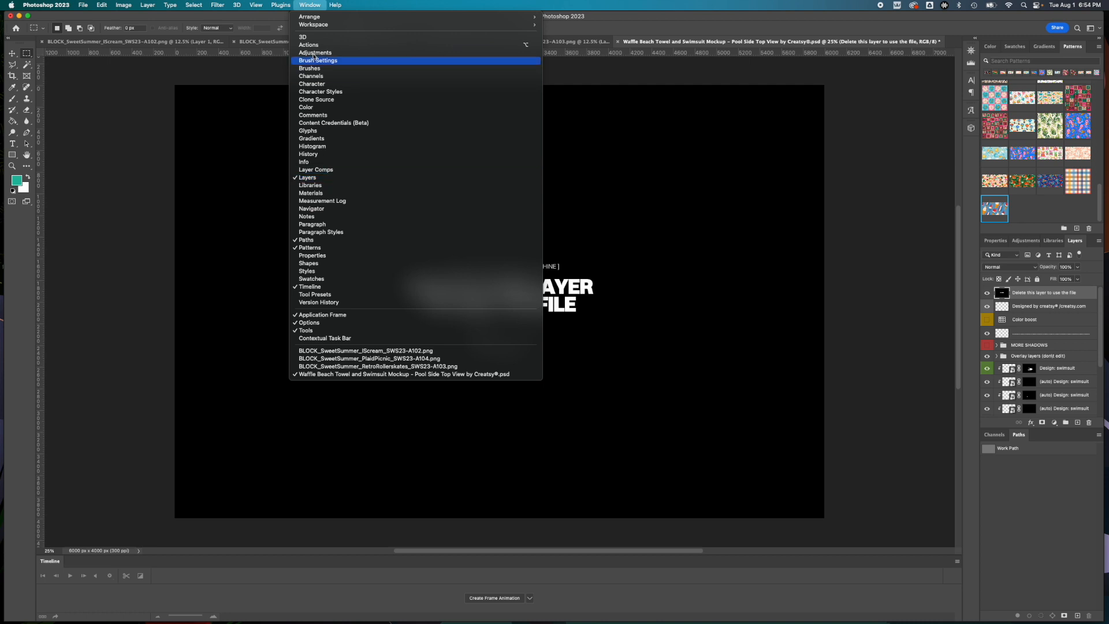
left_click(313, 6)
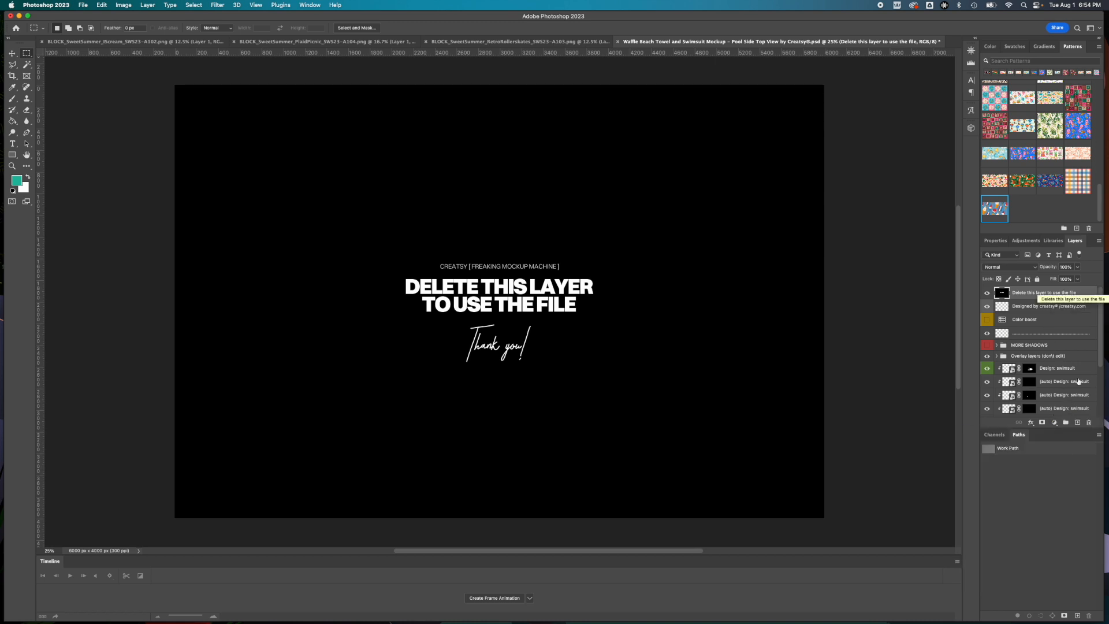
left_click(1089, 423)
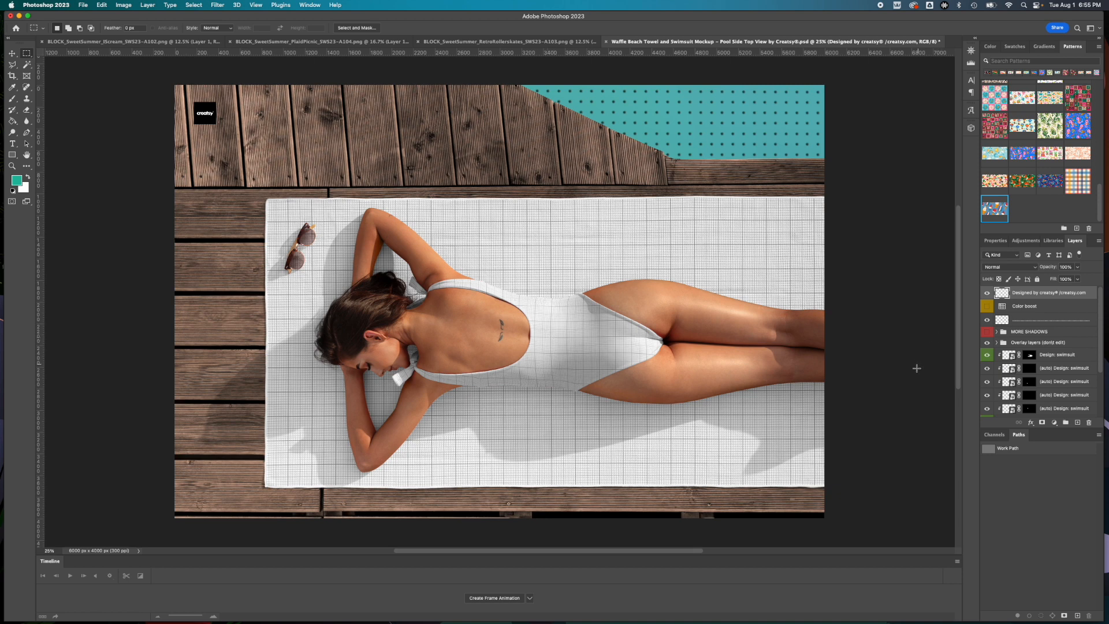
Define the ice cream artwork as a pattern named BLOCK_SweetSummer_IScream_SWS23-A102.png and return to the beach towel and swimsuit mockup.
left_click(527, 45)
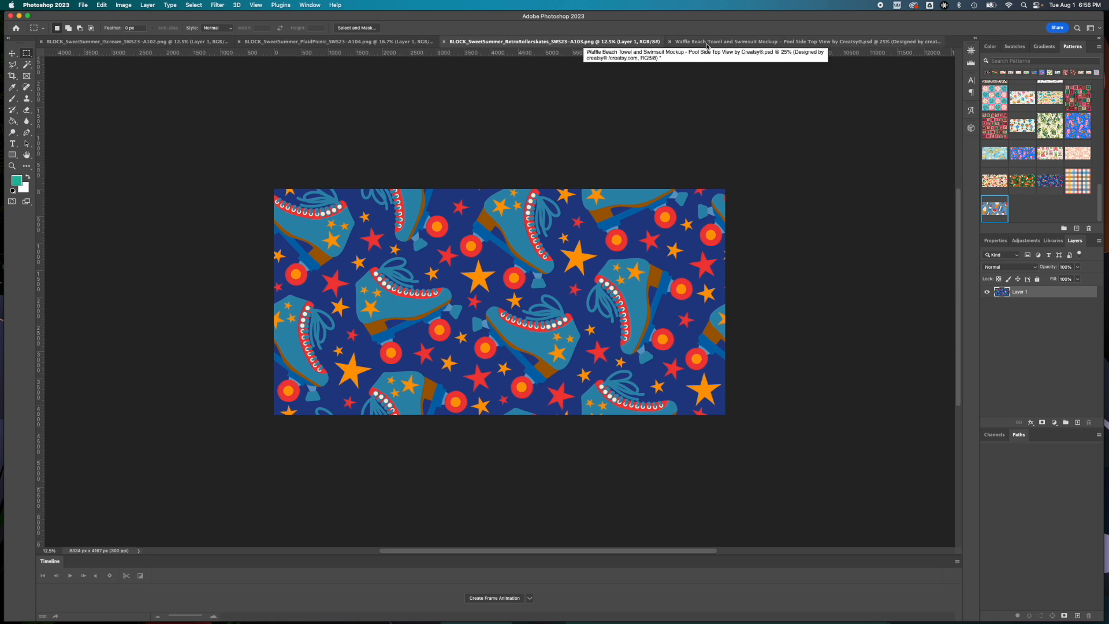
left_click(385, 44)
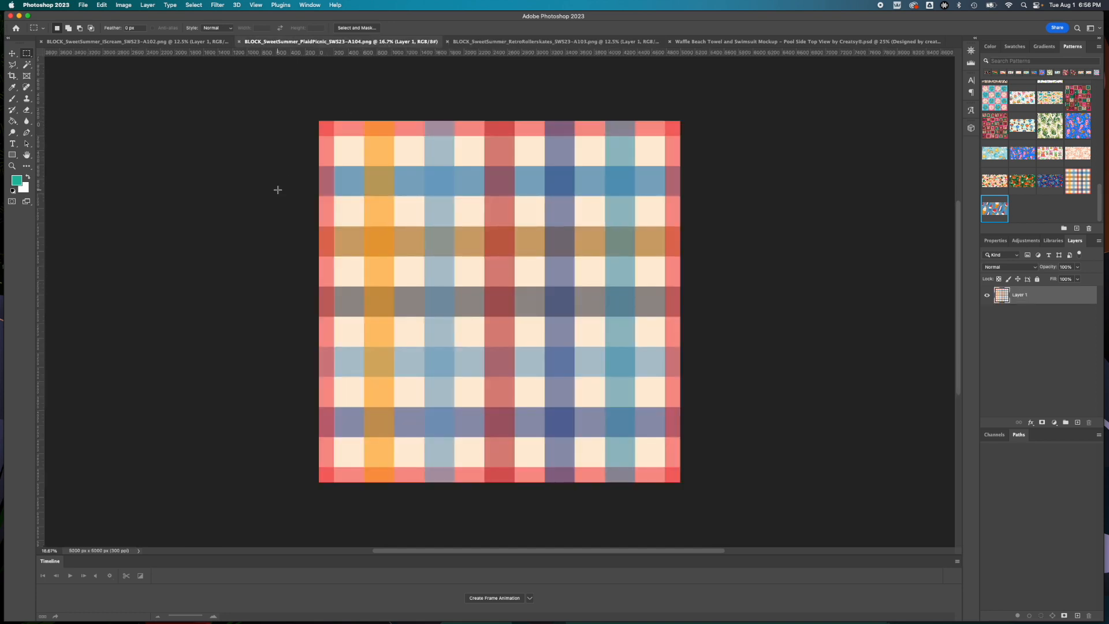
left_click(168, 41)
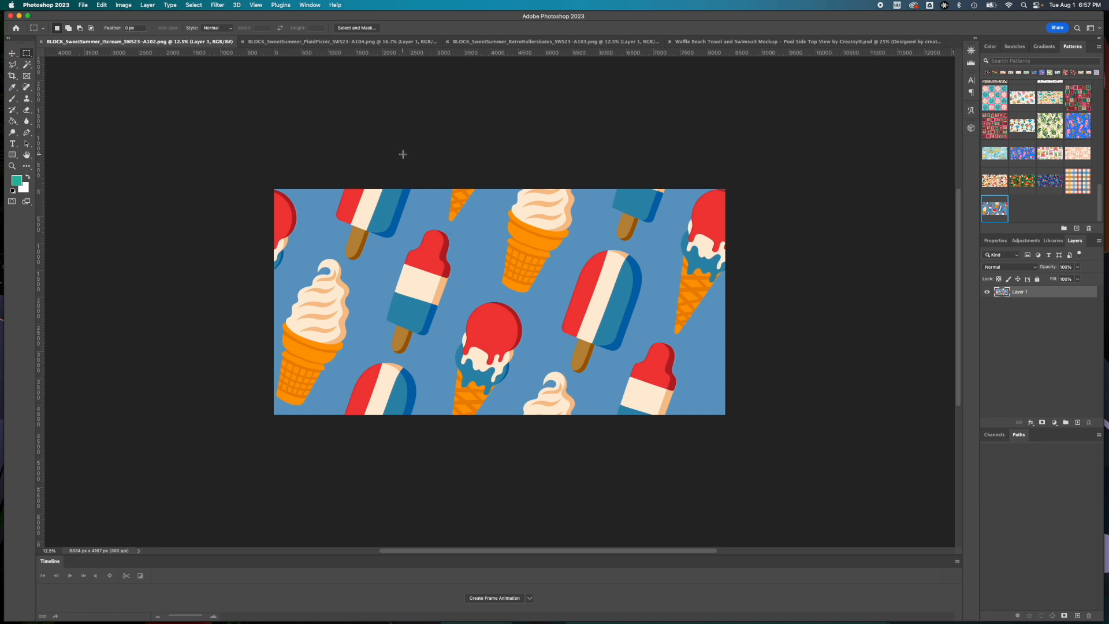
left_click(101, 5)
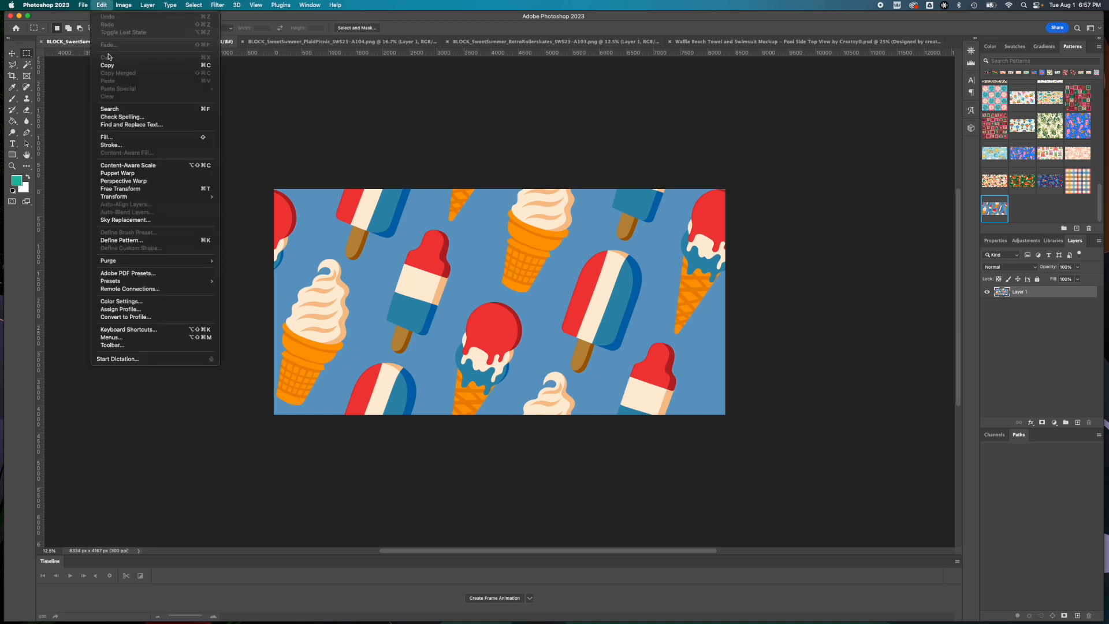
left_click(156, 242)
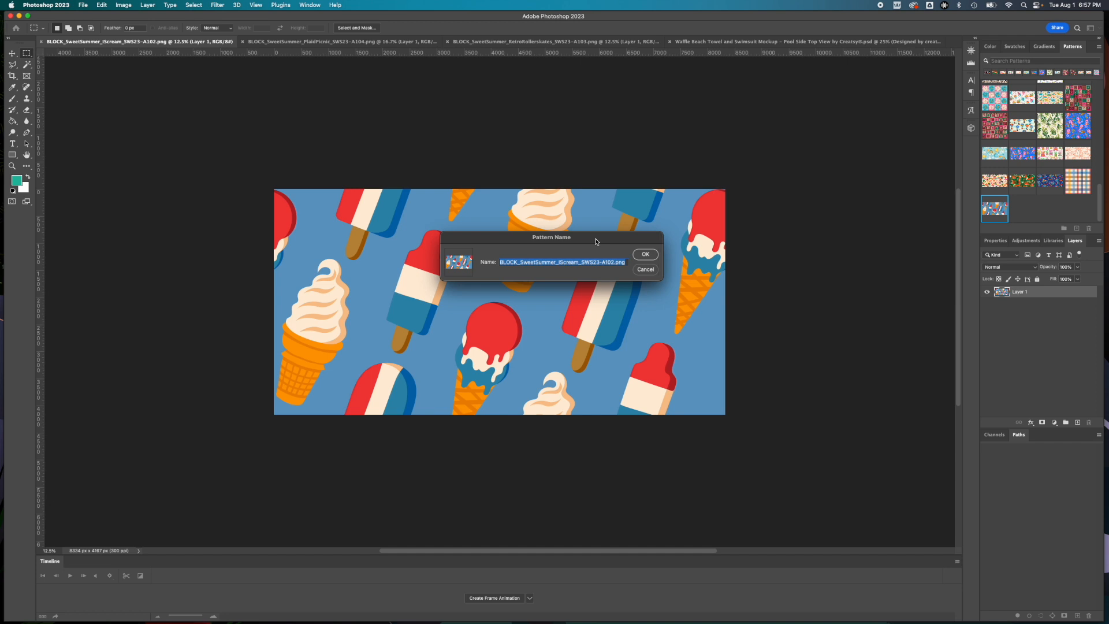
left_click(644, 256)
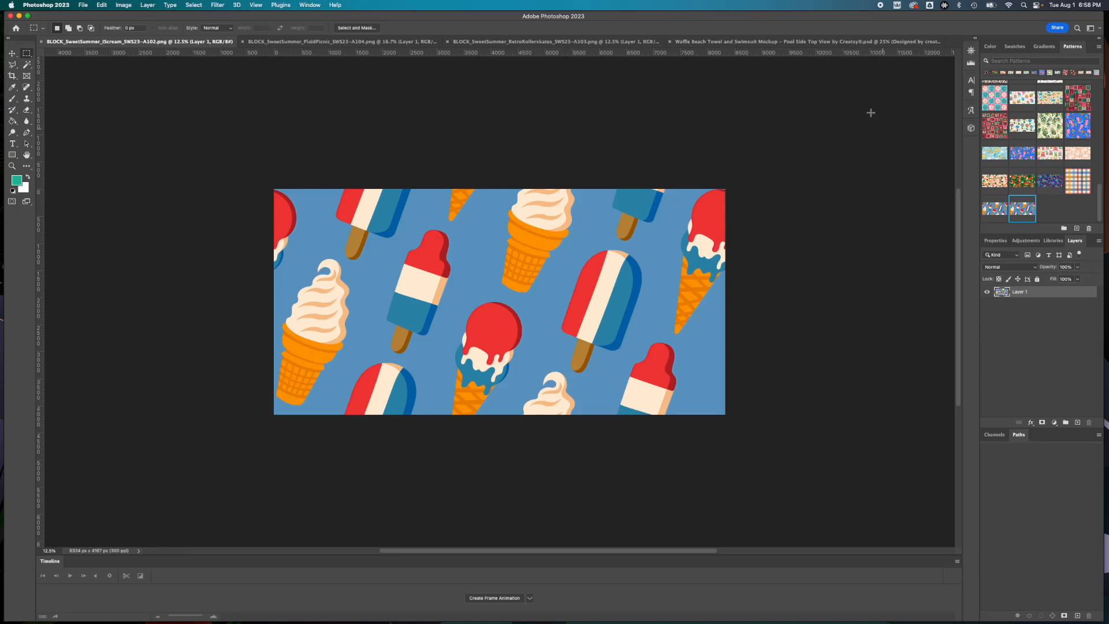
left_click(796, 44)
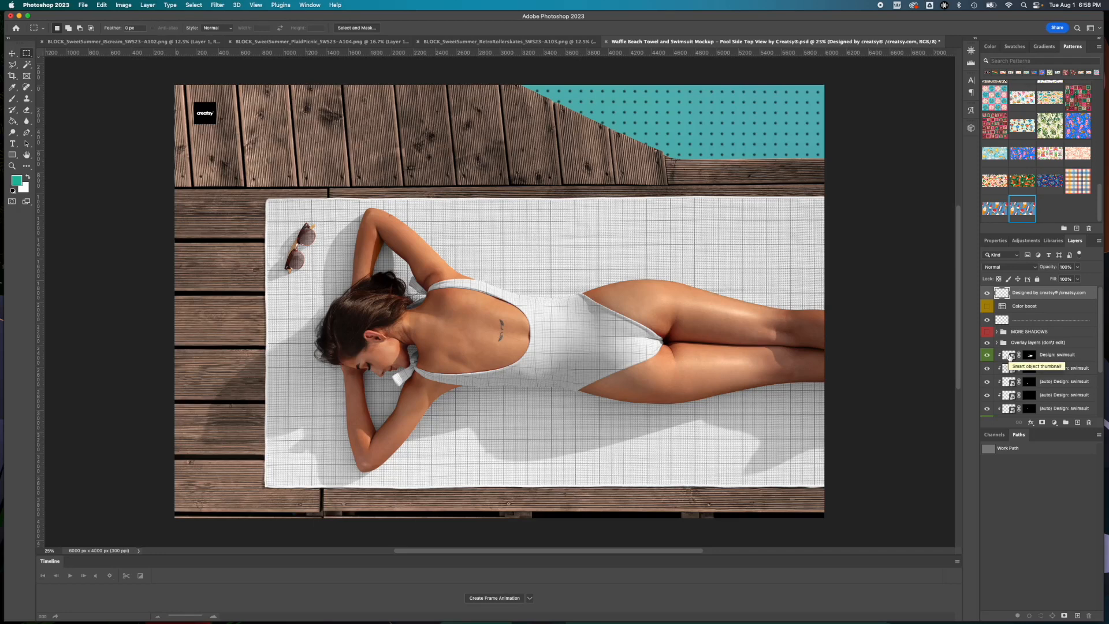
double_click(1085, 357)
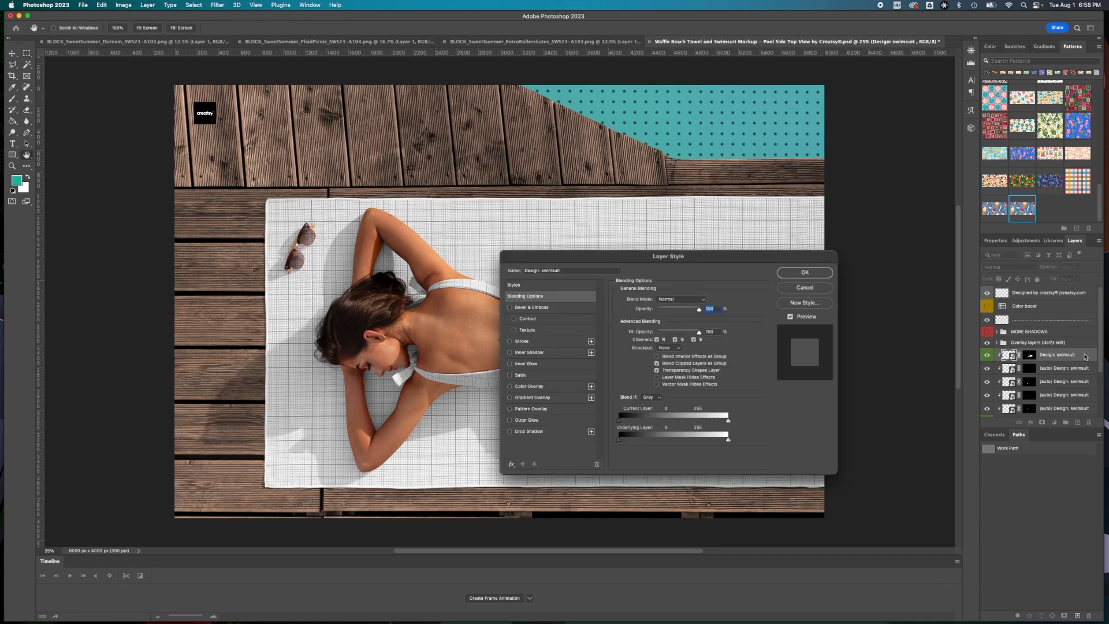
left_click_drag(694, 261, 693, 254)
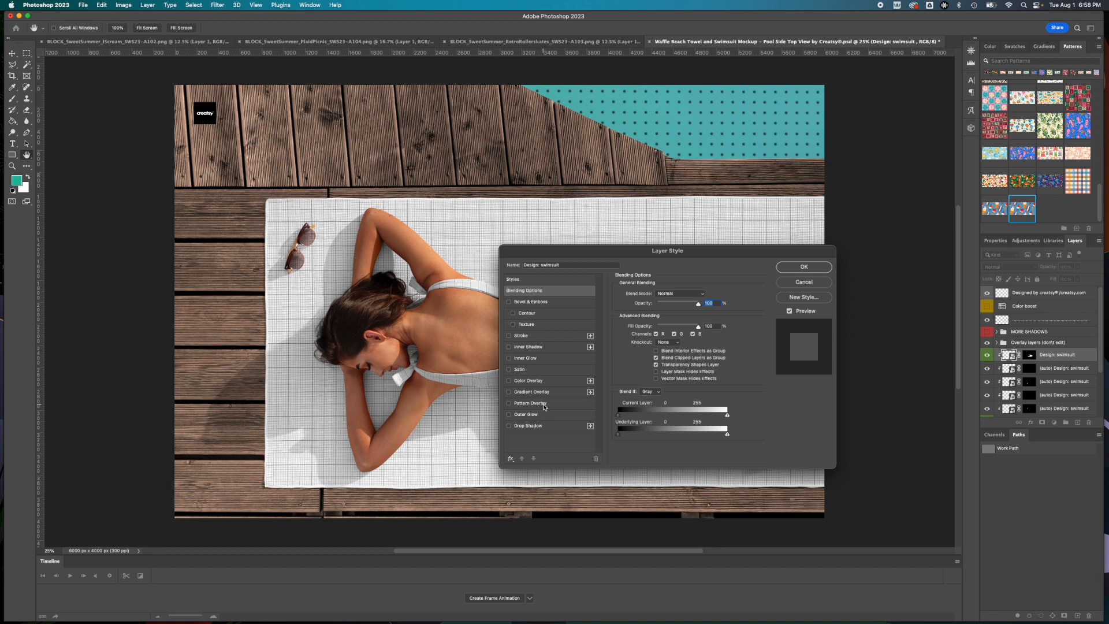
left_click(788, 283)
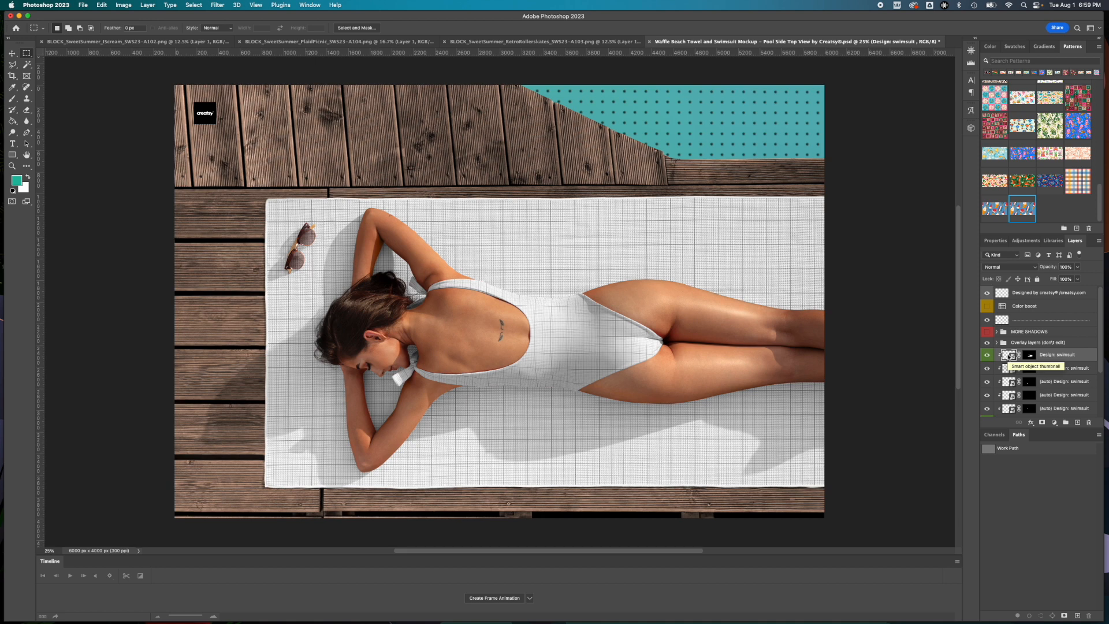
Open the contents of the main "Design: swimsuit" smart object for editing.
double_click(1009, 355)
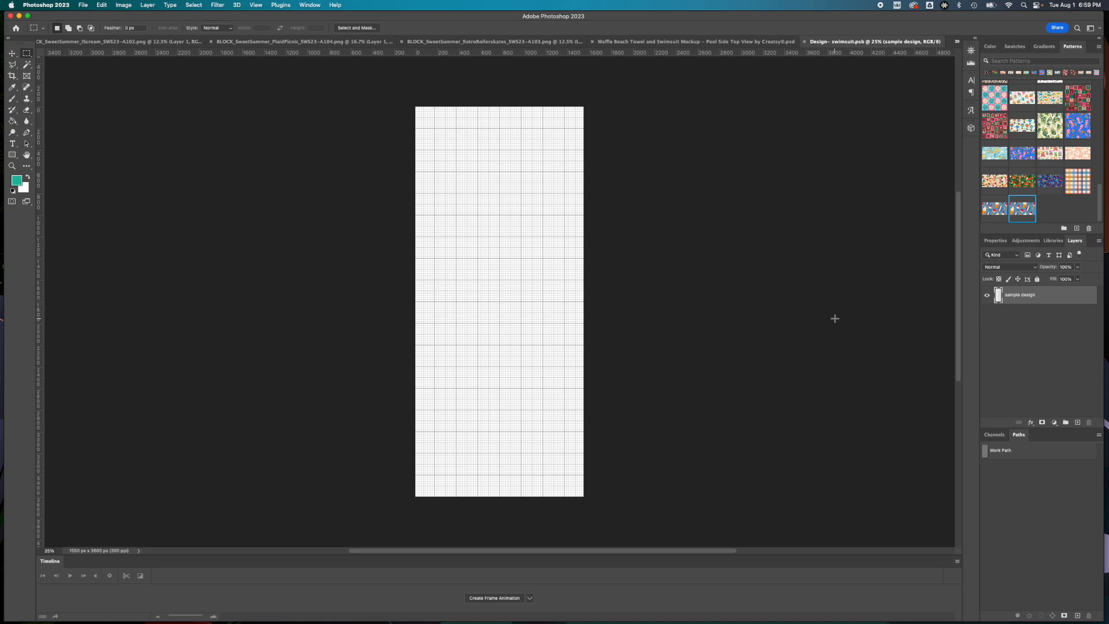
left_click(710, 45)
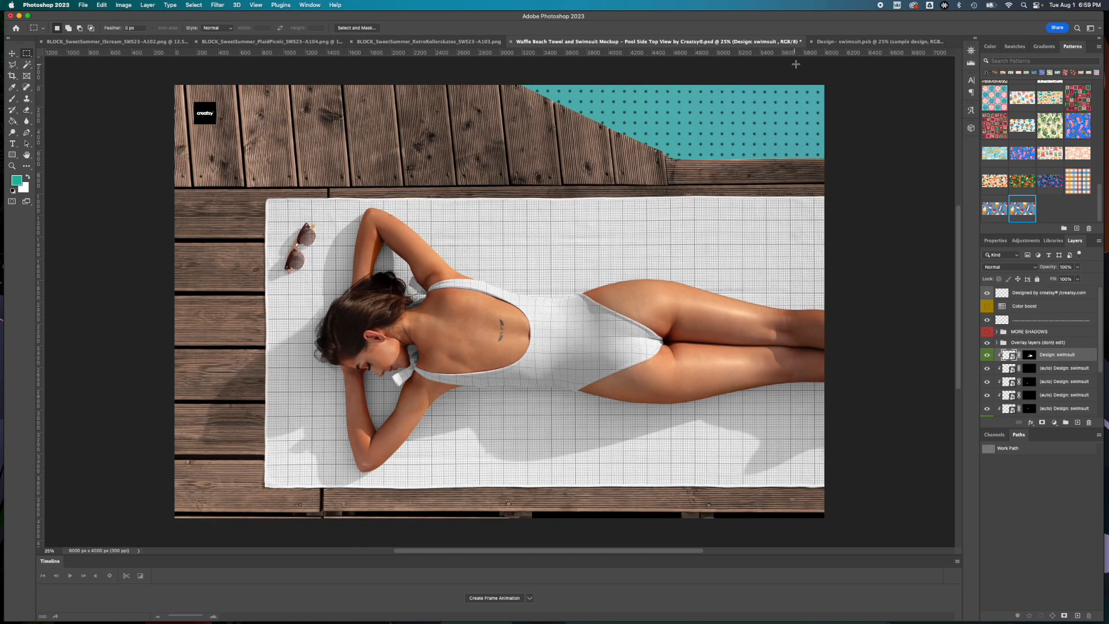
left_click(866, 45)
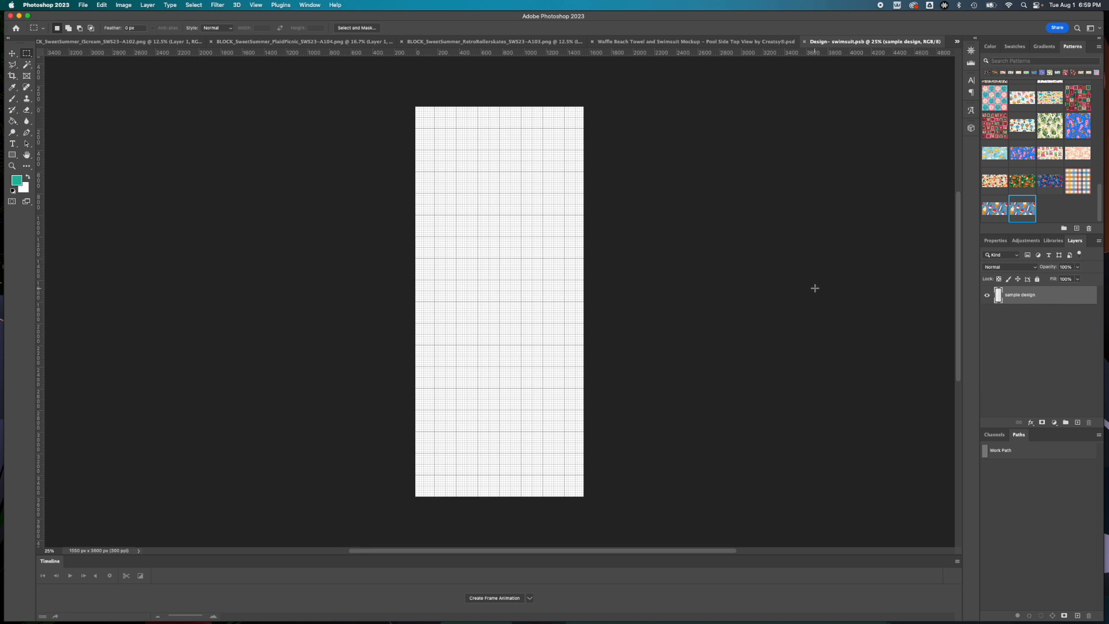
Add a new pattern fill layer above the sample design layer in the swimsuit design file.
left_click(149, 4)
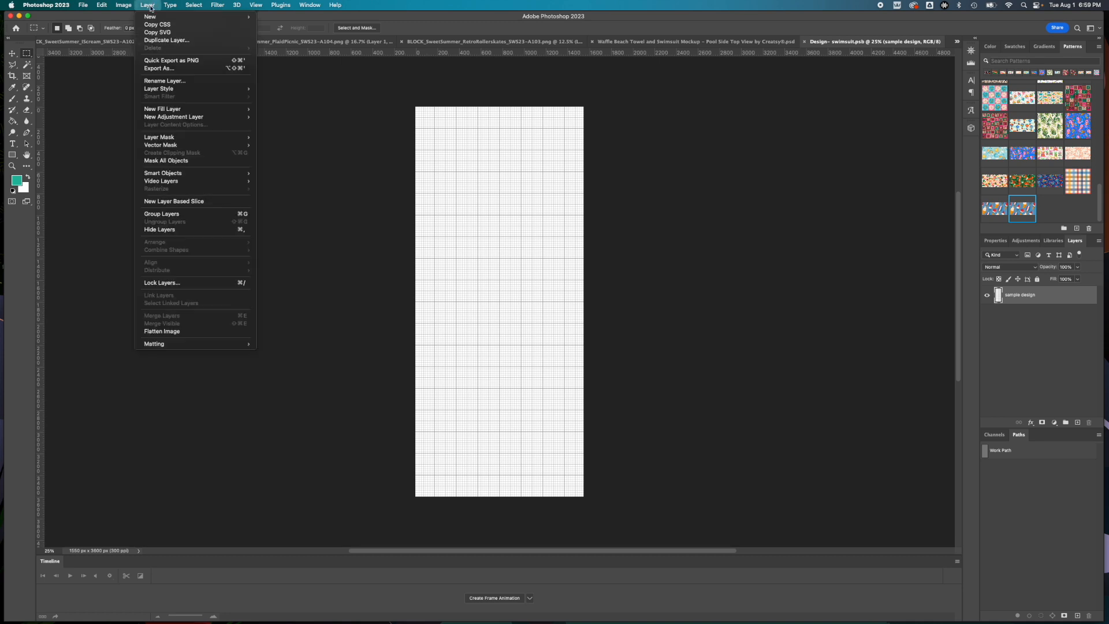
mouse_move(167, 112)
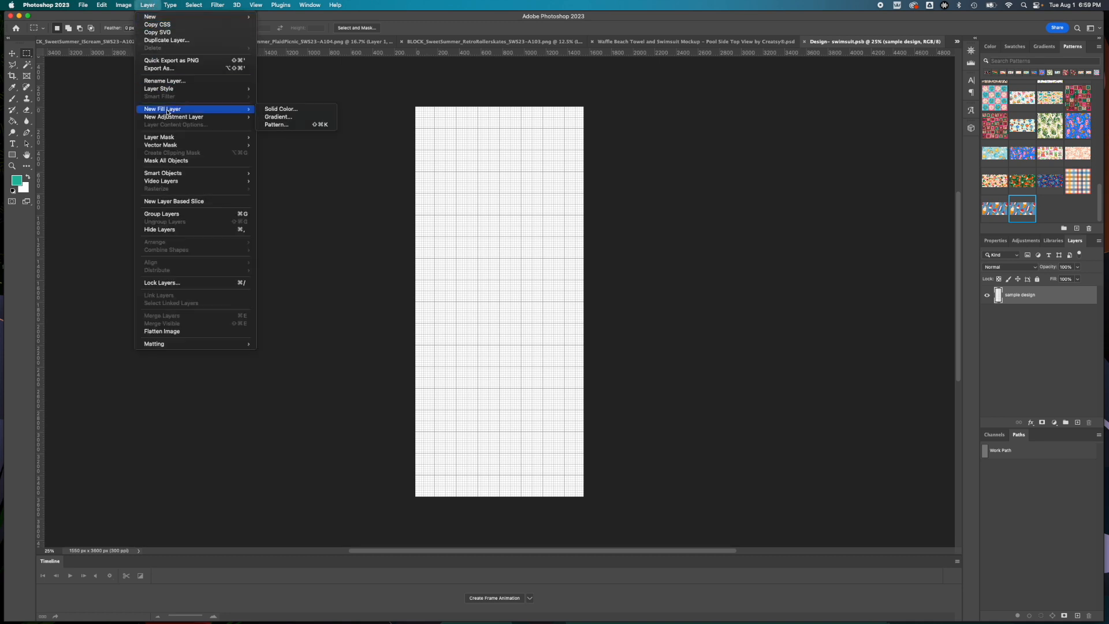
left_click(277, 125)
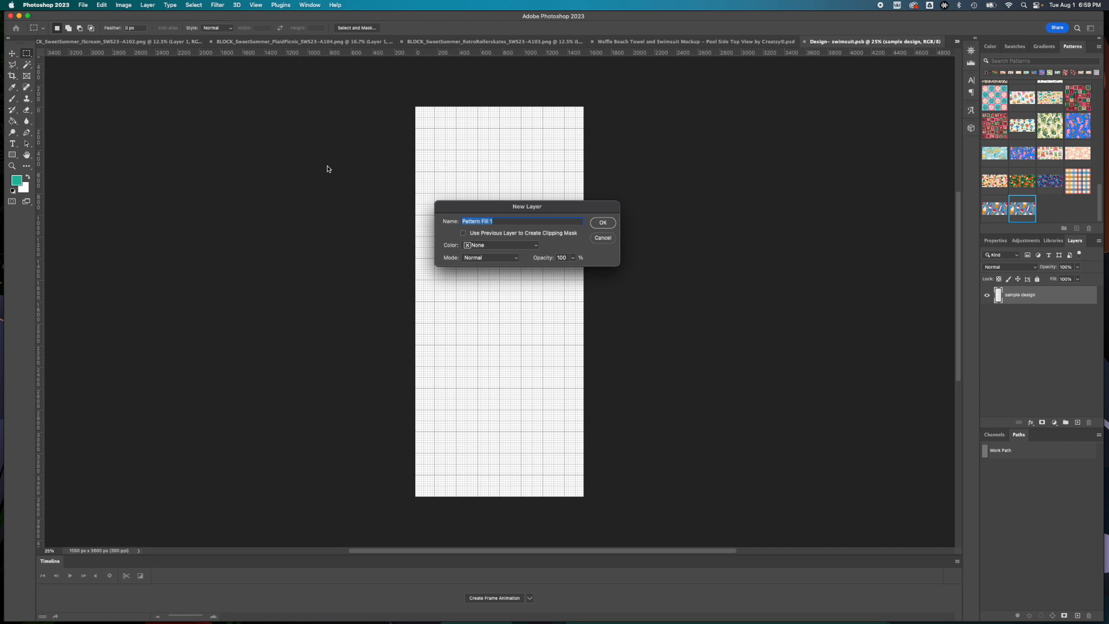
left_click_drag(552, 209, 556, 206)
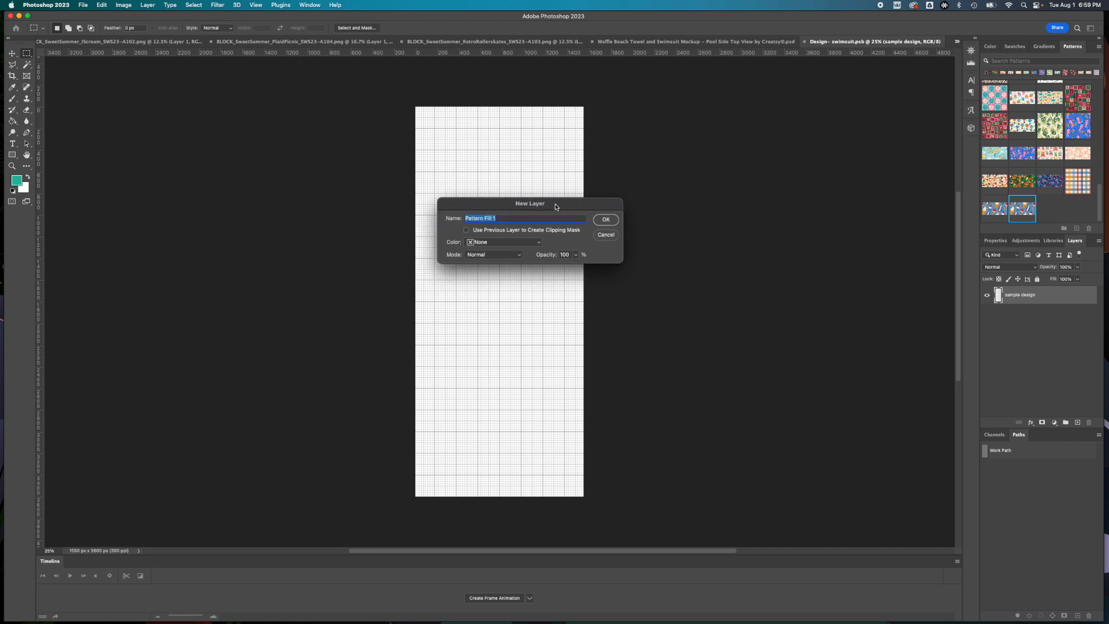
left_click(606, 220)
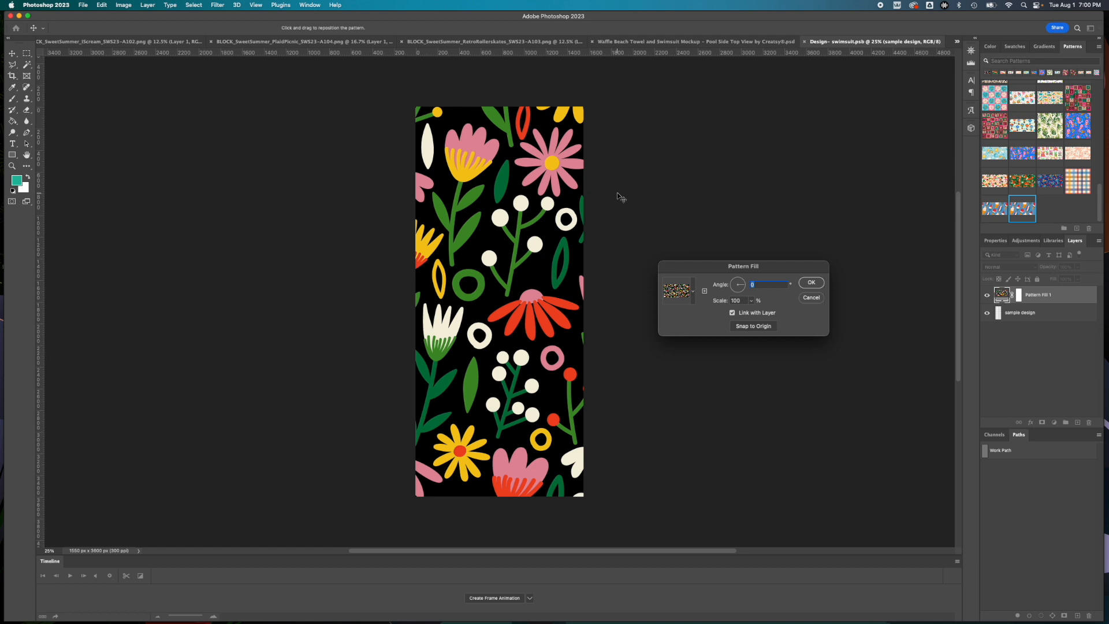
Choose the newly defined ice cream pattern, the last one in the pattern library, for the pattern fill.
scroll(1028, 167, "up", 2)
scroll(1028, 167, "up", 5)
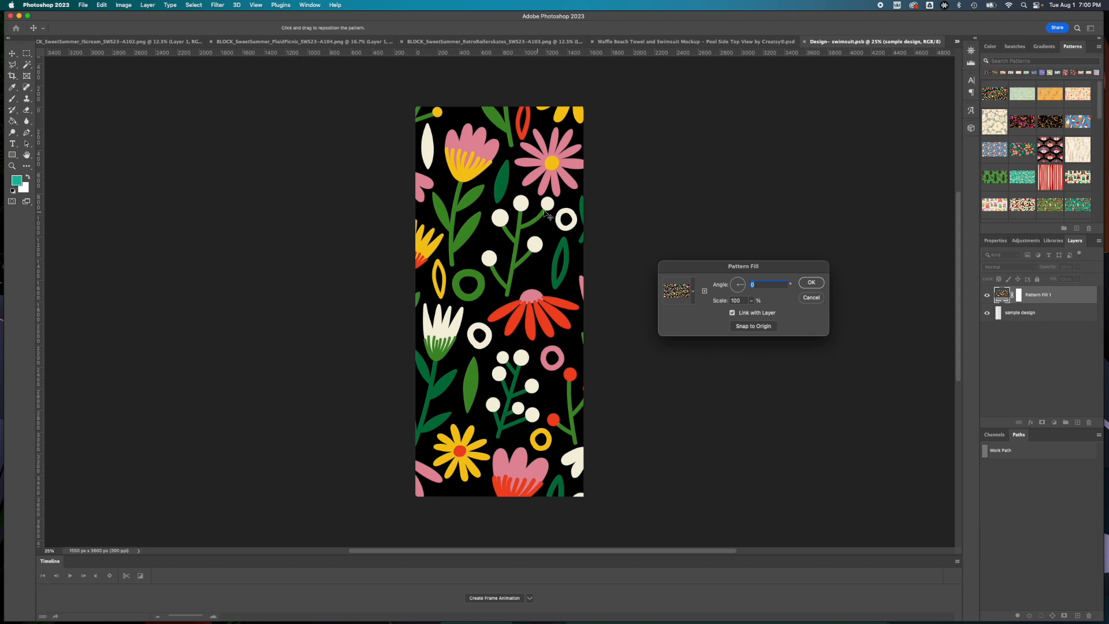
scroll(1050, 141, "down", 5)
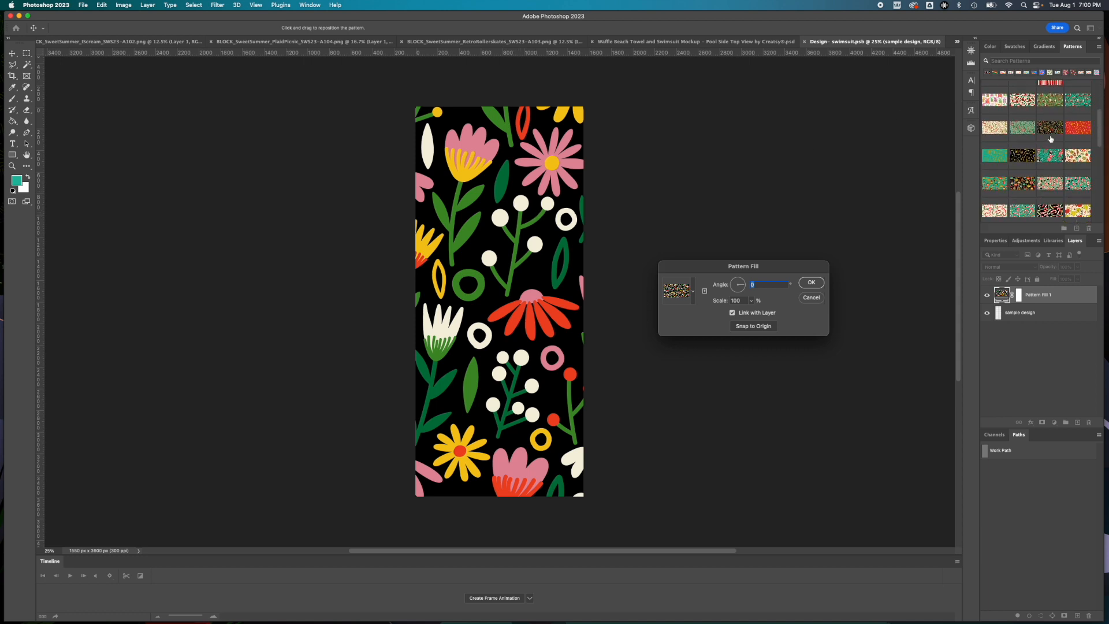
scroll(1050, 139, "down", 8)
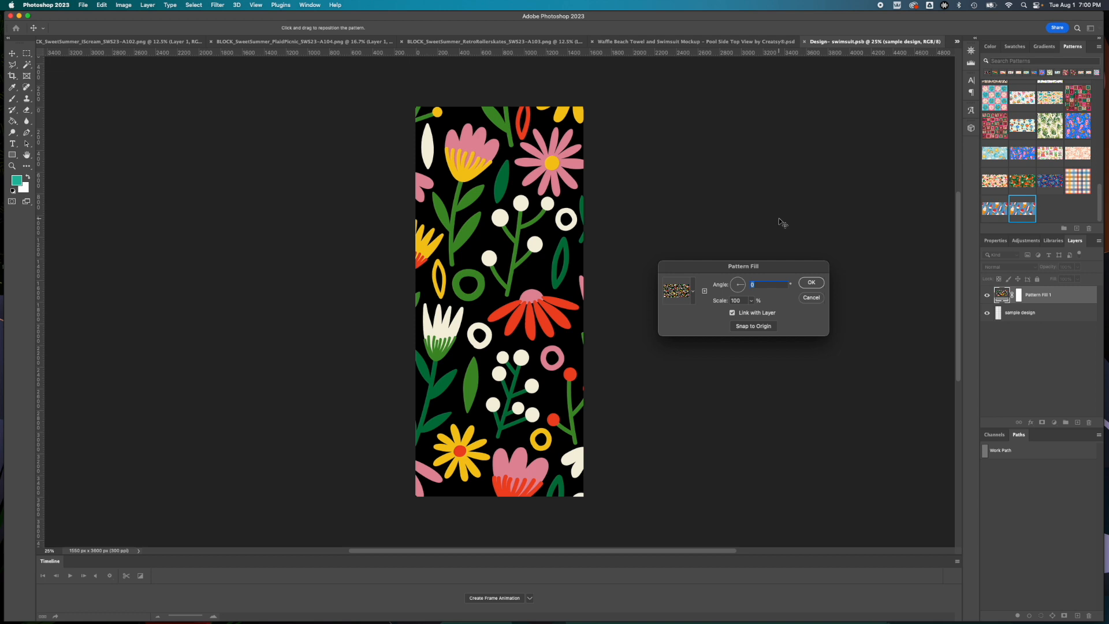
scroll(1037, 169, "up", 10)
scroll(1040, 166, "down", 10)
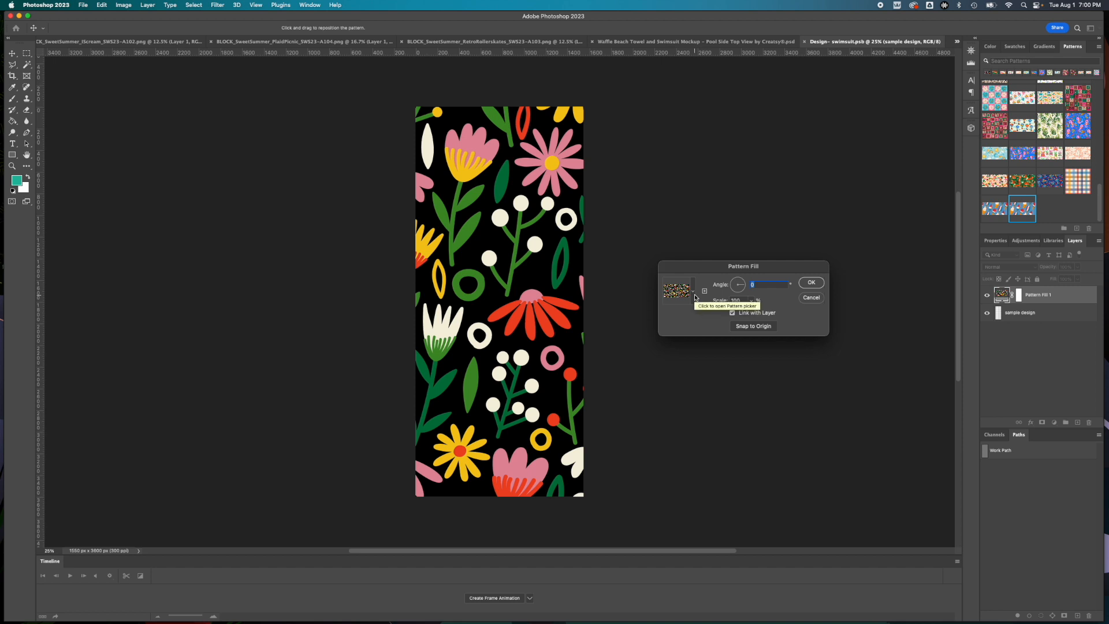
left_click_drag(715, 270, 706, 263)
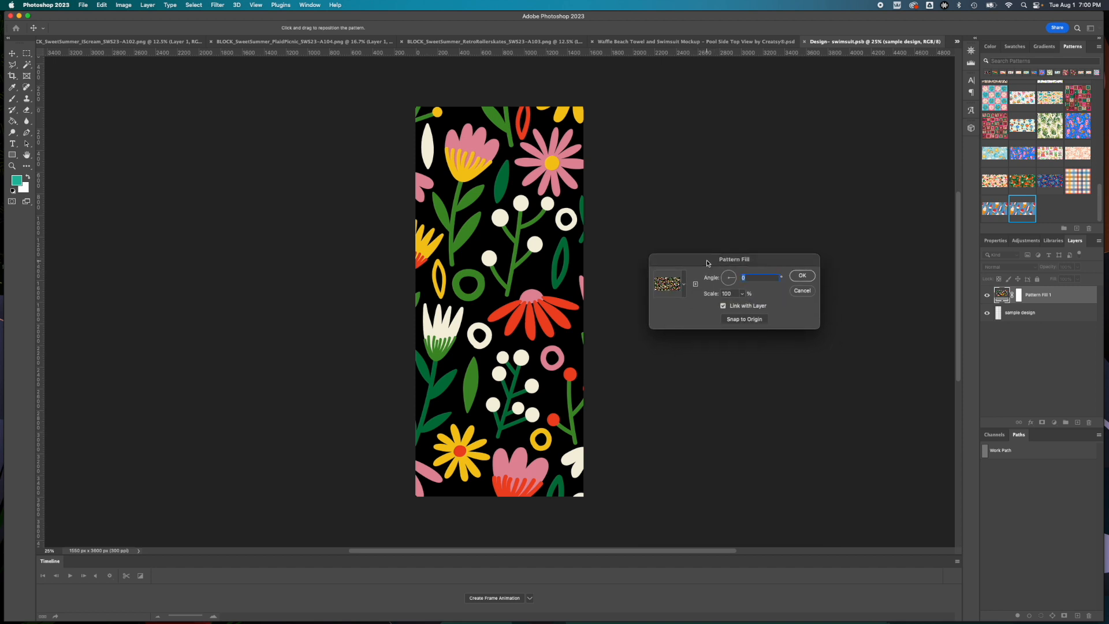
left_click(684, 285)
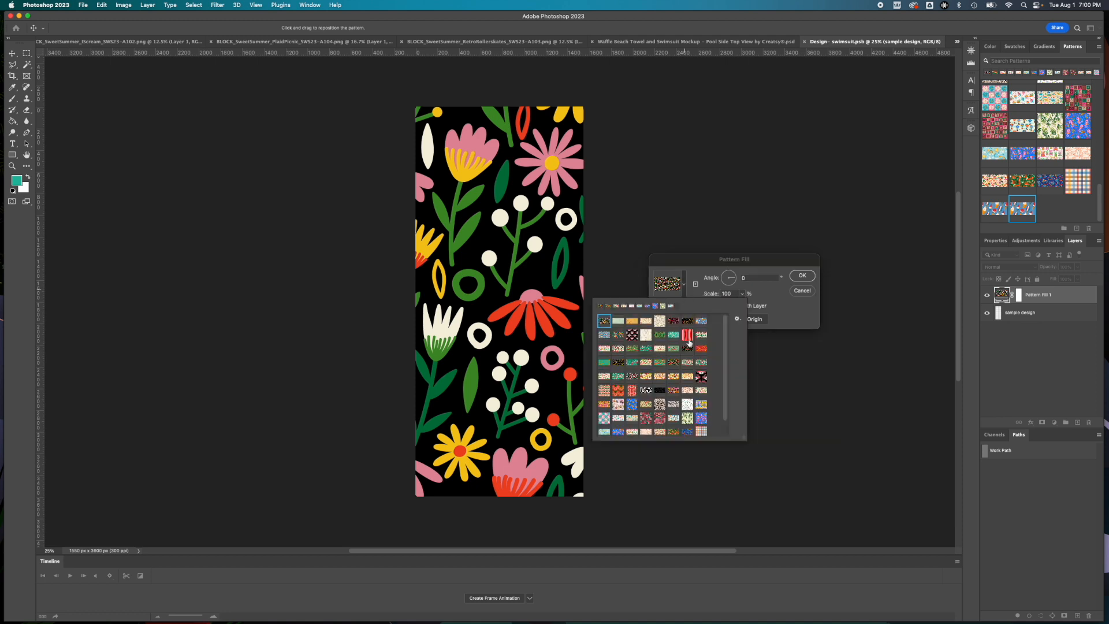
scroll(695, 370, "down", 1)
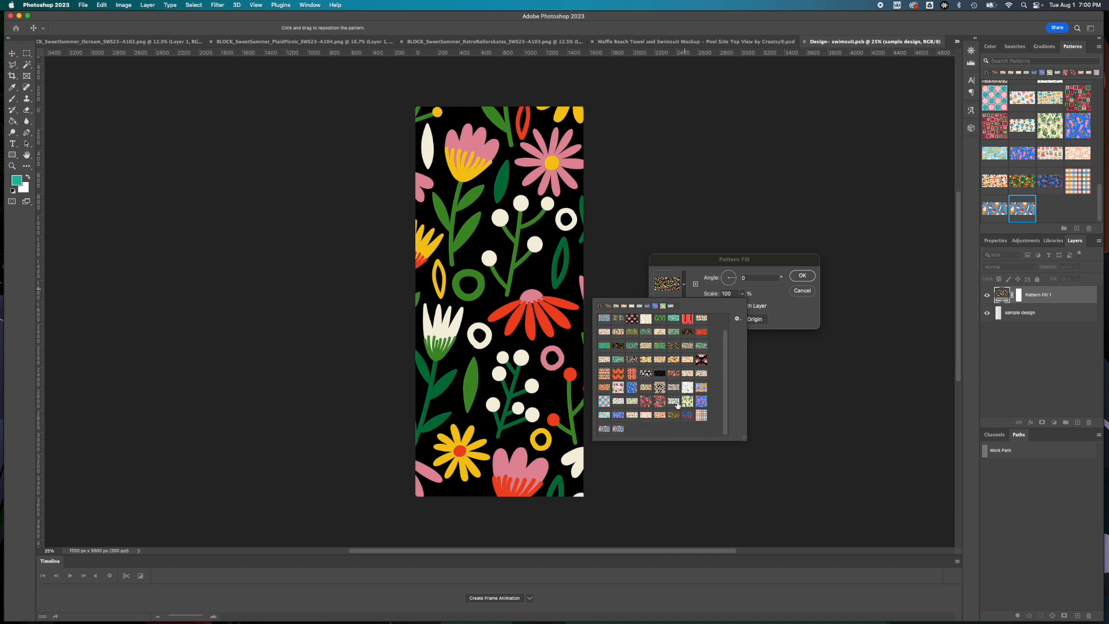
scroll(675, 399, "up", 1)
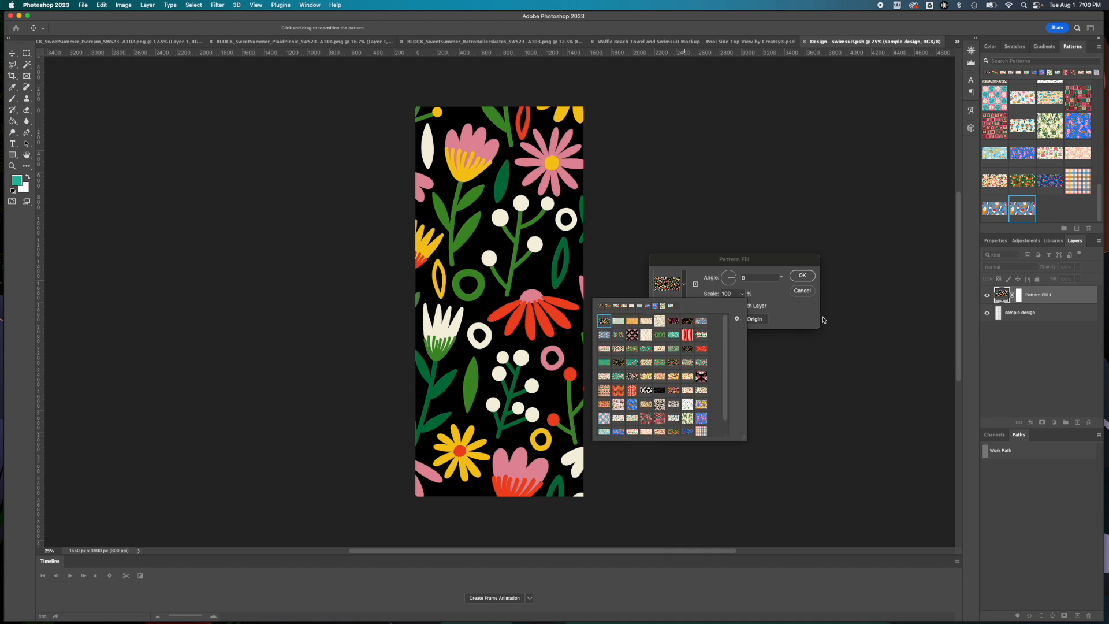
scroll(664, 395, "down", 1)
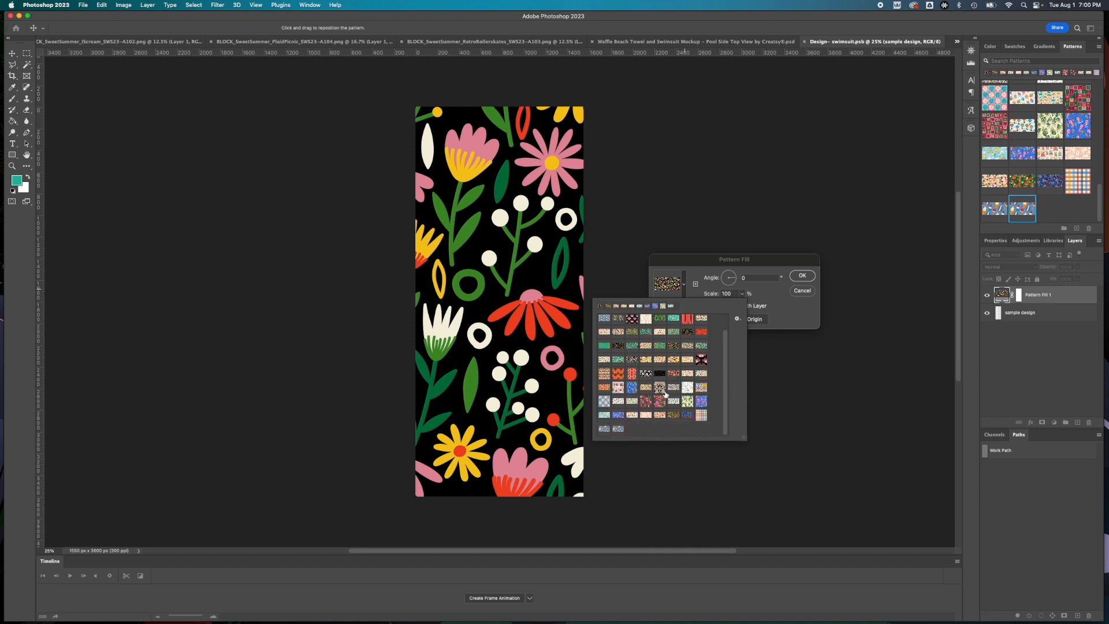
left_click(618, 429)
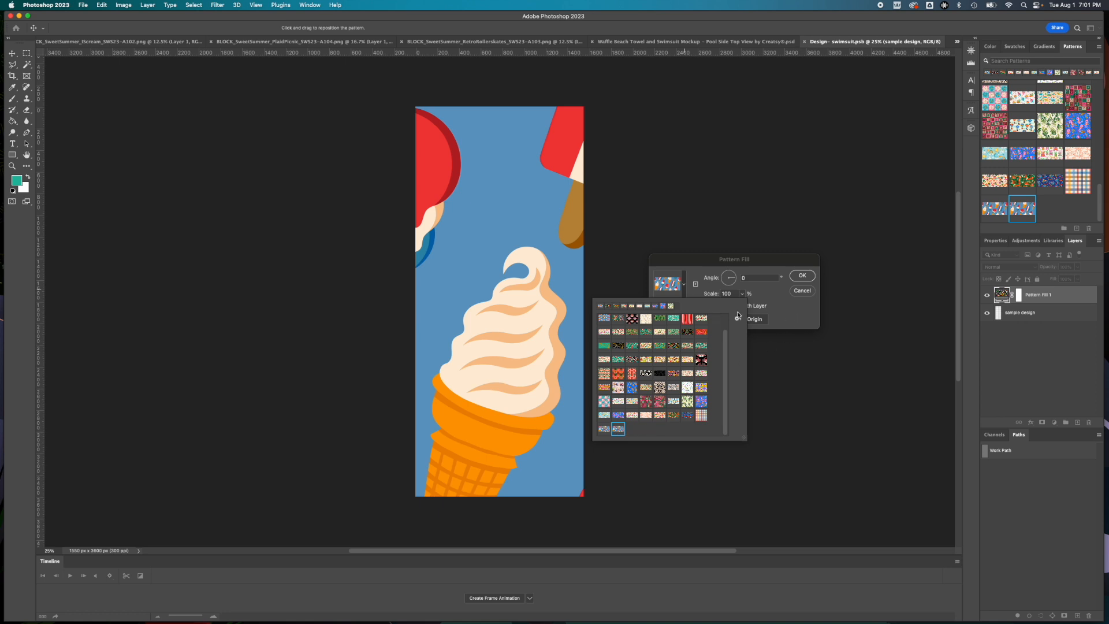
left_click(789, 315)
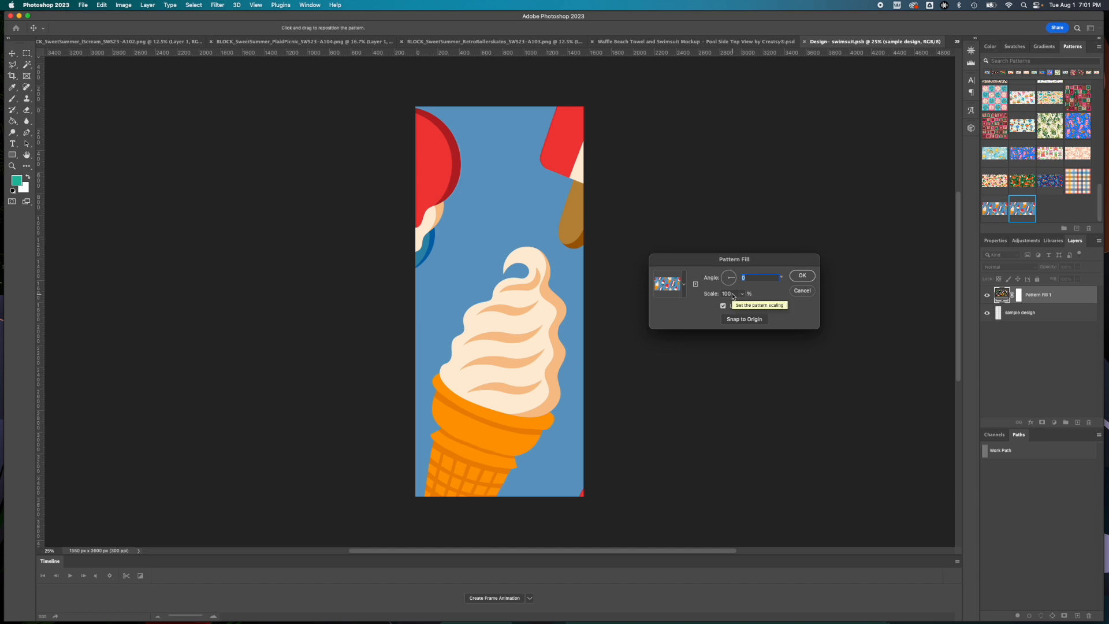
Set the ice cream pattern fill's scale to 20% and accept the fill.
left_click_drag(733, 293, 719, 293)
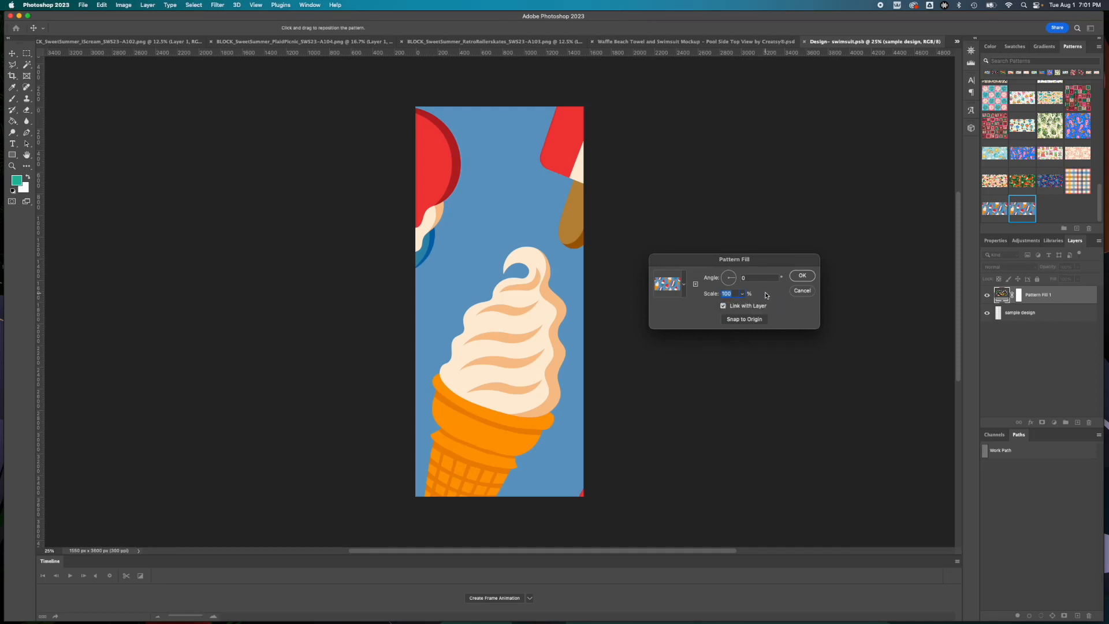
type("20")
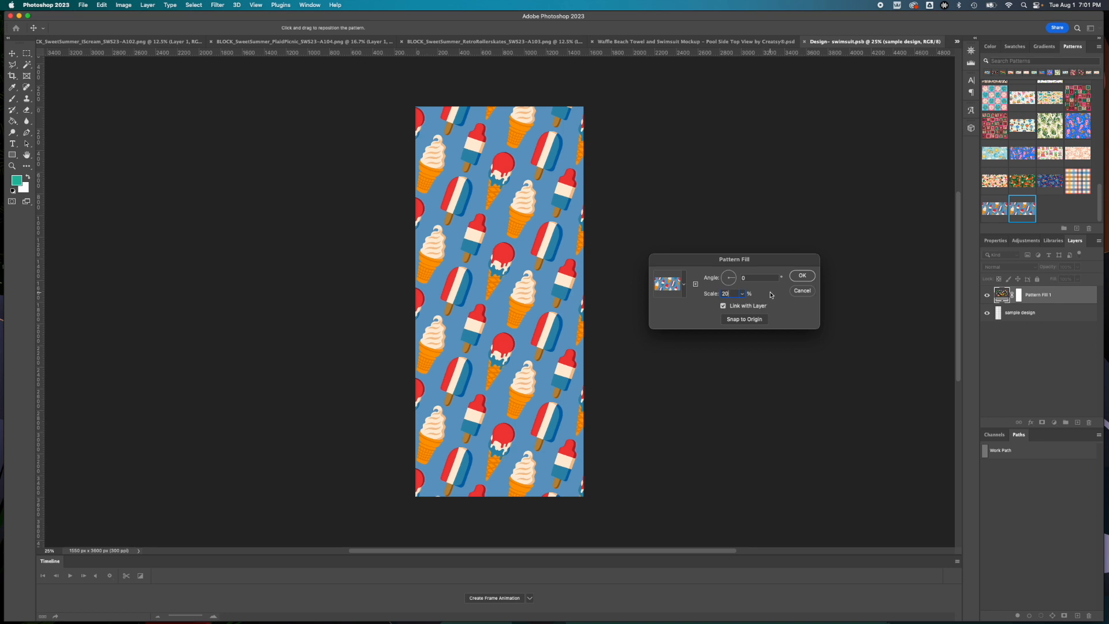
key("super+a")
left_click(803, 275)
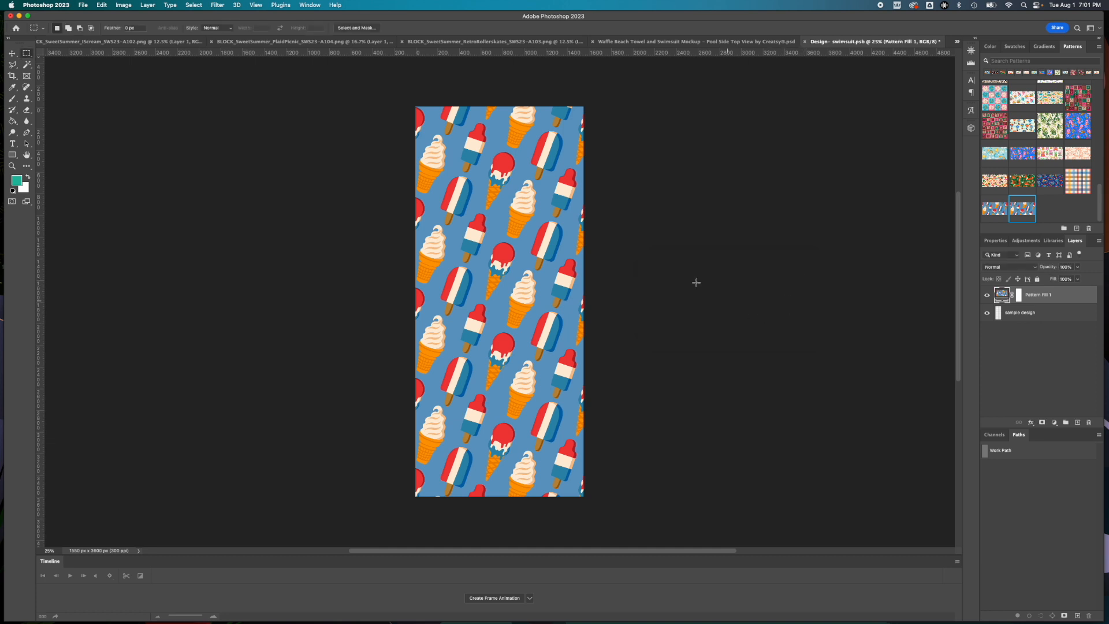
Save the edited swimsuit design file and close it to return to the mockup.
left_click(84, 4)
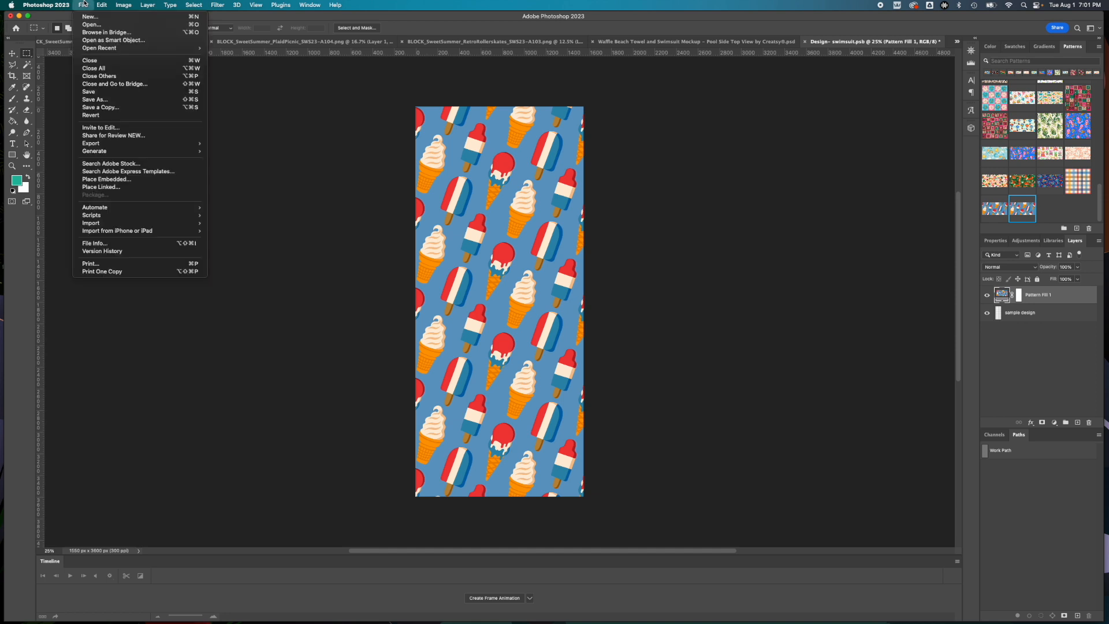
left_click(102, 93)
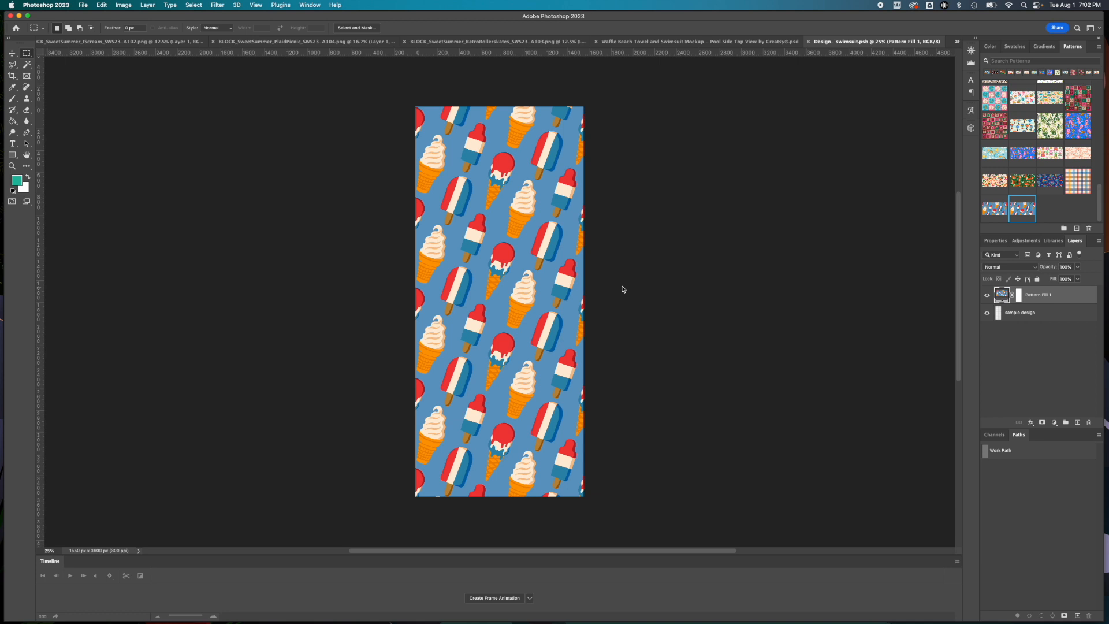
left_click(84, 5)
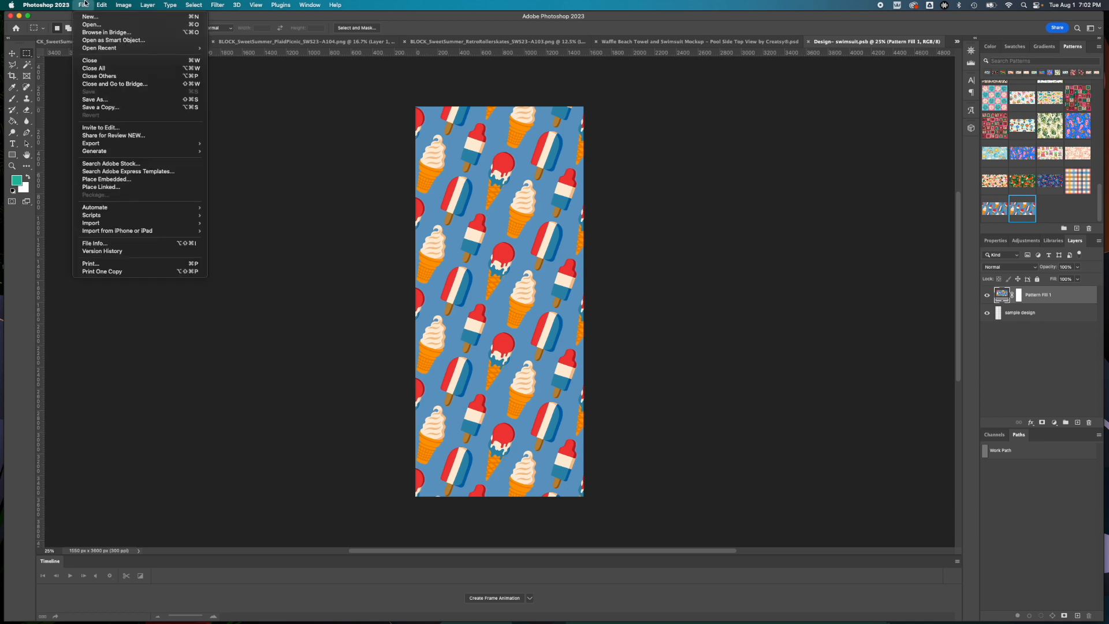
left_click(98, 60)
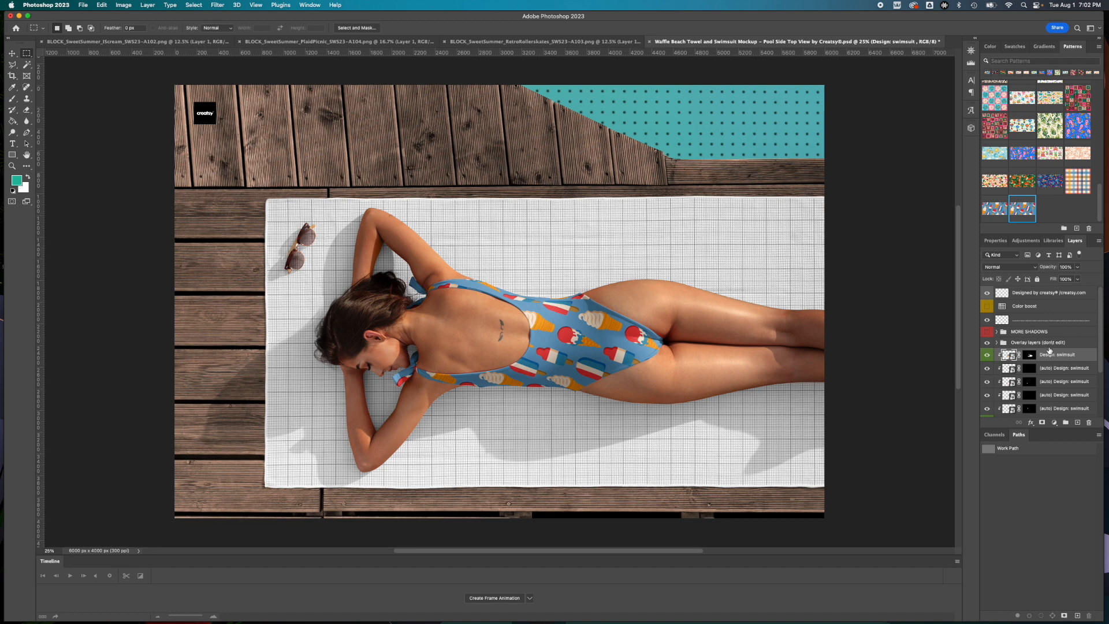
Temporarily hide all the swimsuit design layers and try a dark red solid color on the "Color: swimsuit" layer.
scroll(1054, 386, "down", 3)
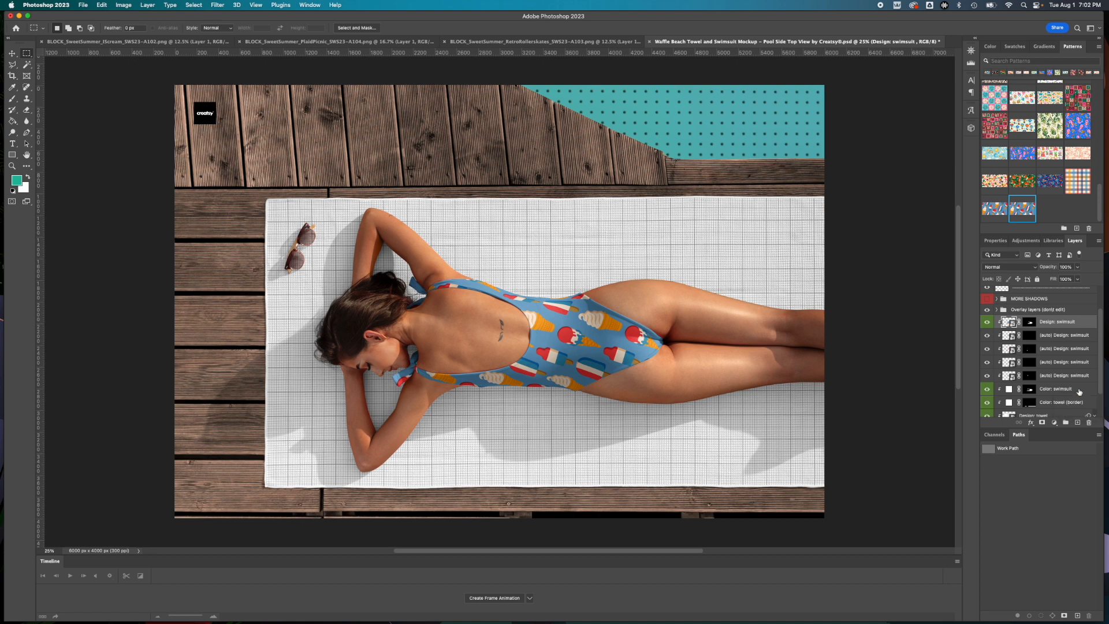
left_click(987, 323)
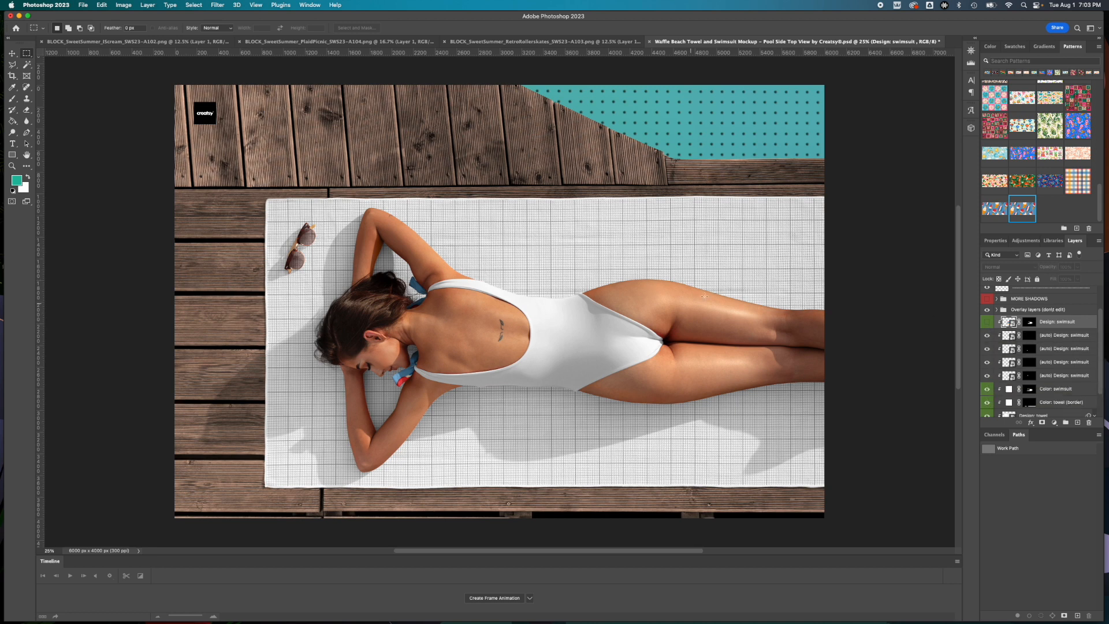
left_click_drag(987, 325, 988, 380)
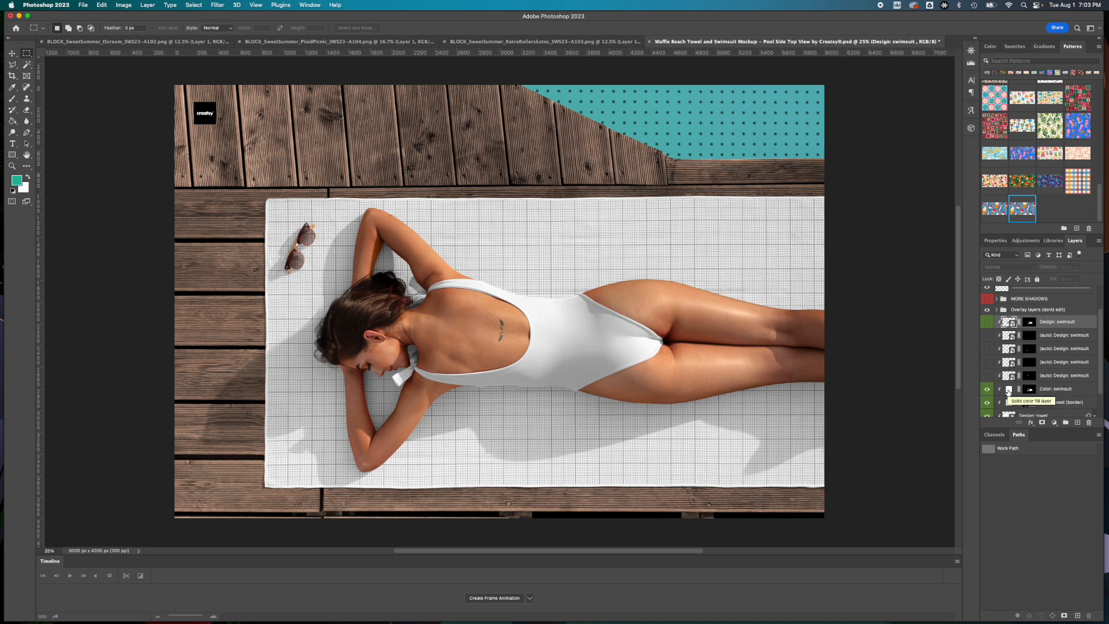
double_click(1008, 390)
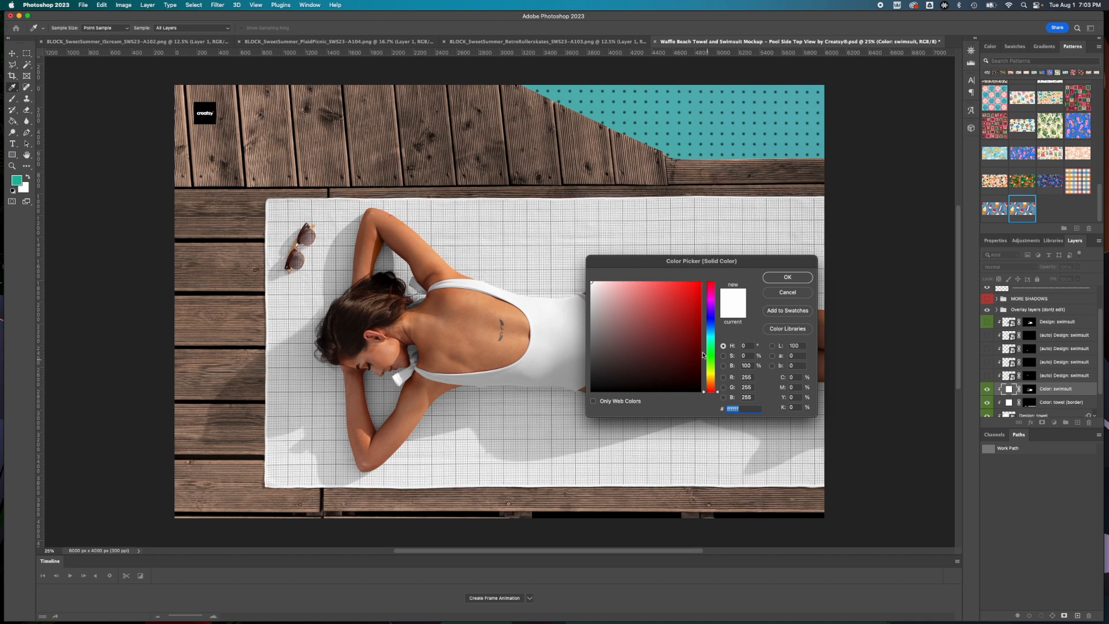
left_click(683, 313)
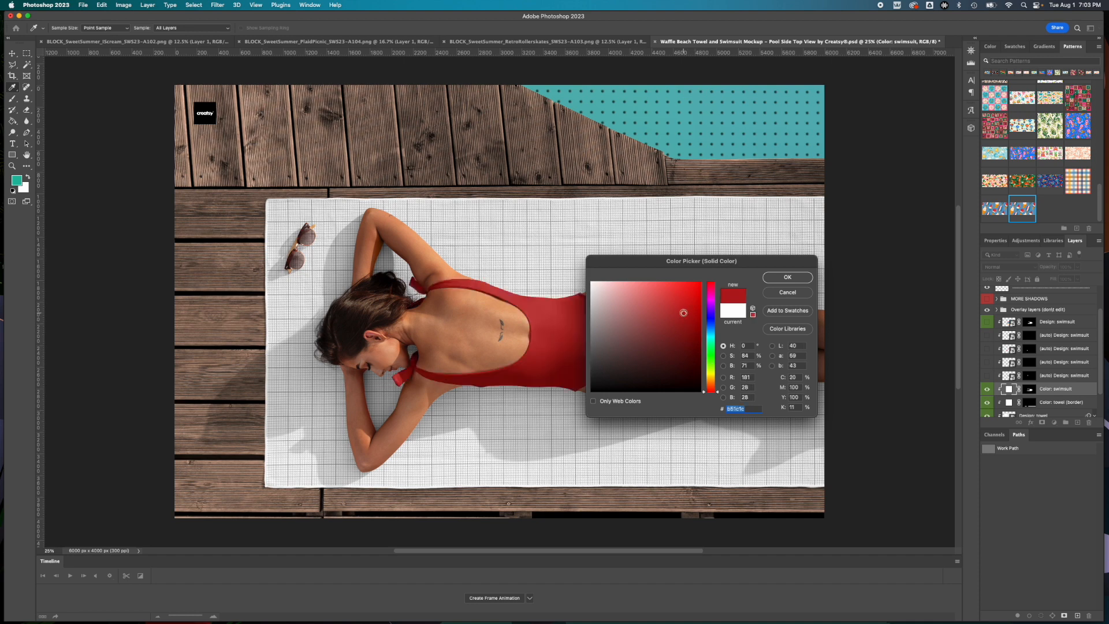
left_click(786, 291)
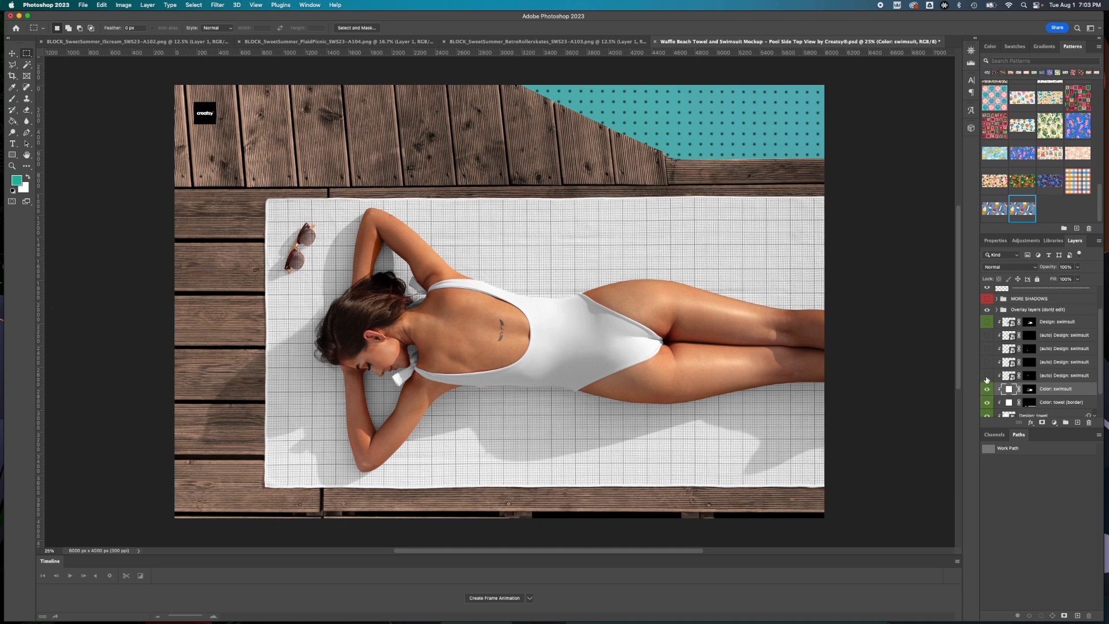
left_click_drag(987, 377, 987, 325)
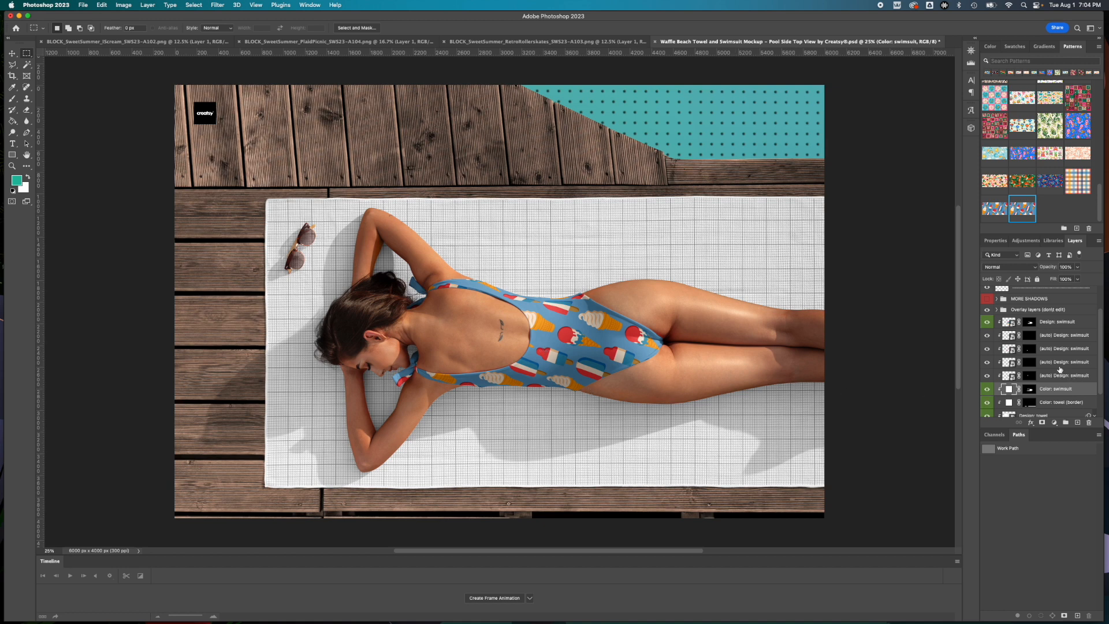
Define the retro roller skates artwork as a pattern named BLOCK_SweetSummer_RetroRollerskates_SWS23-A103.png.
scroll(1060, 370, "down", 2)
scroll(1060, 370, "down", 1)
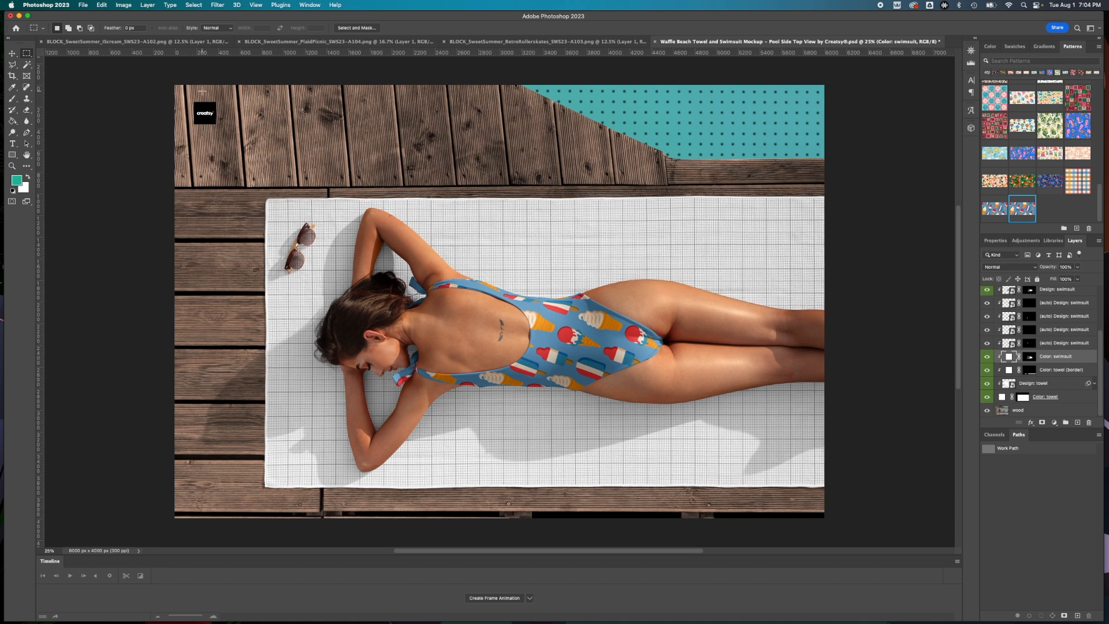
left_click(503, 42)
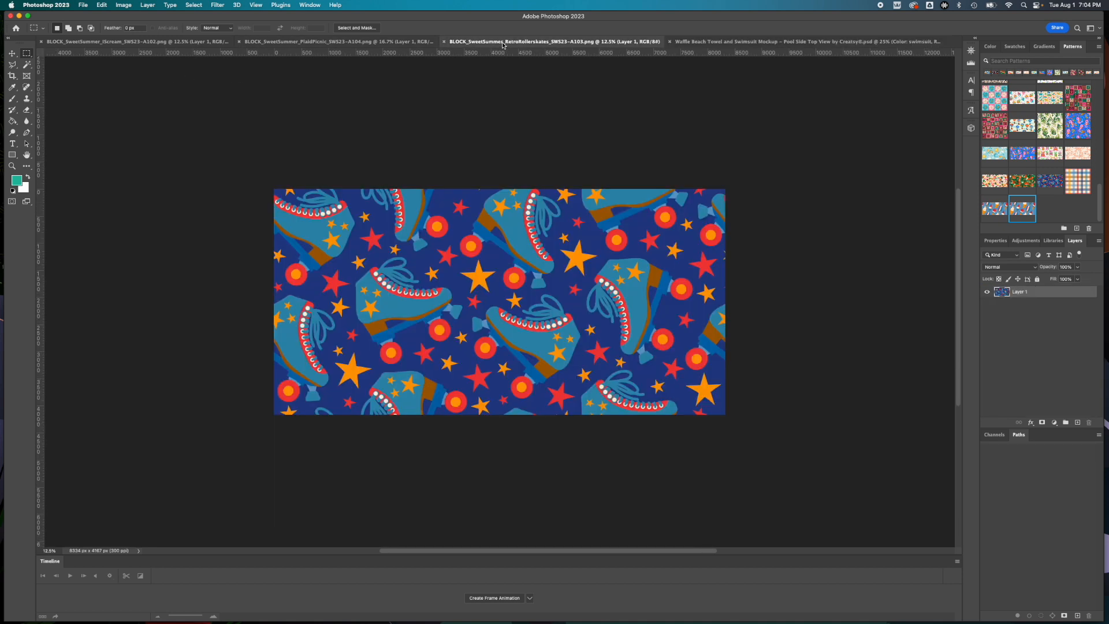
left_click(366, 43)
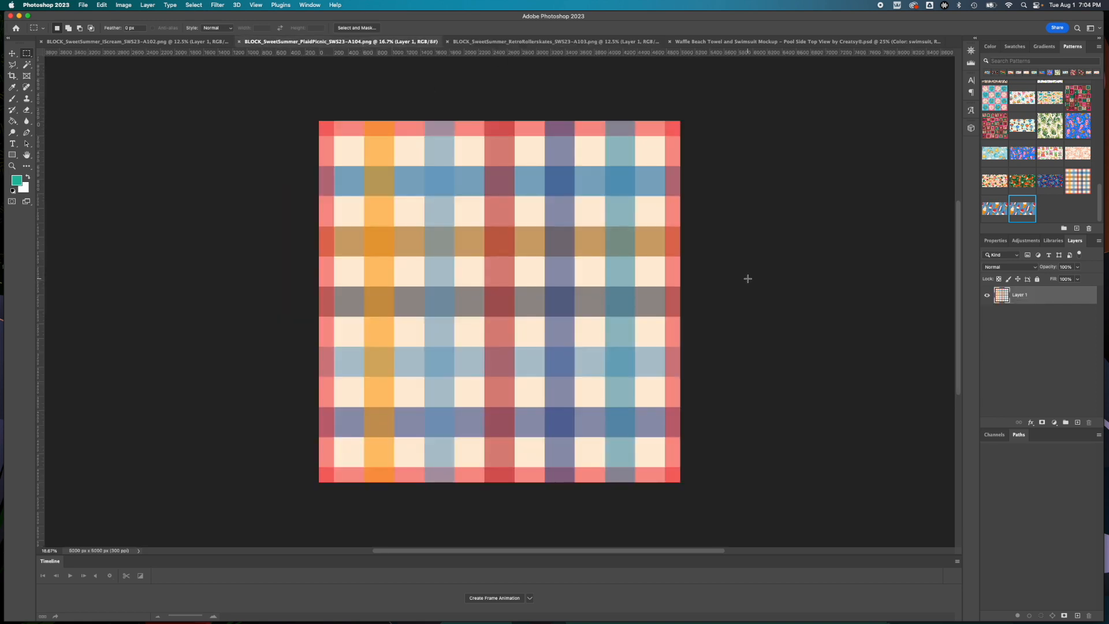
left_click(530, 43)
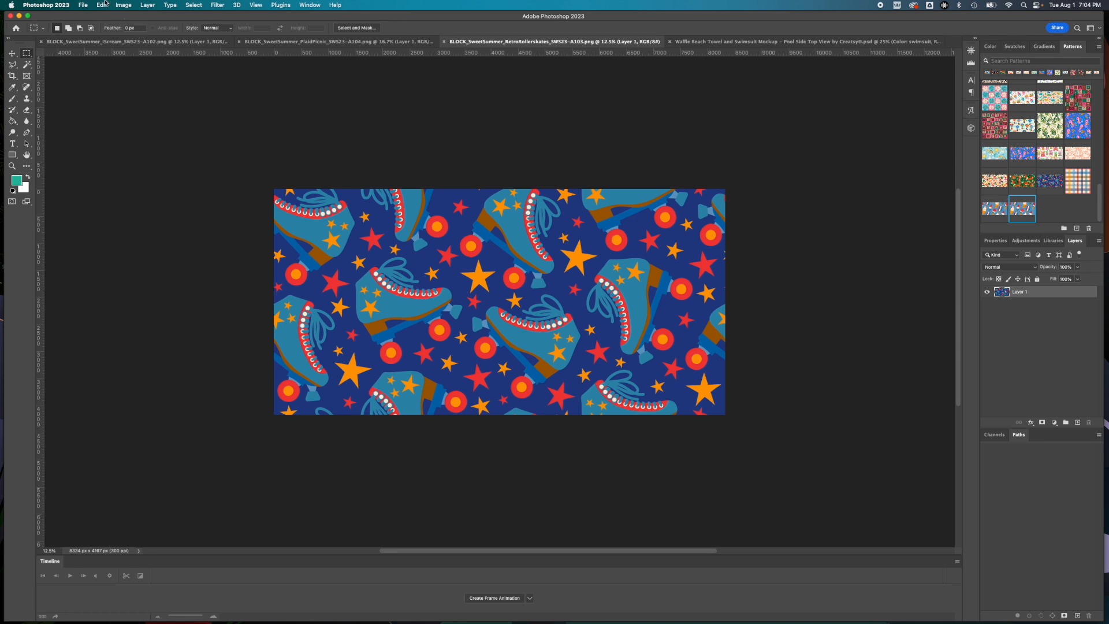
left_click(104, 4)
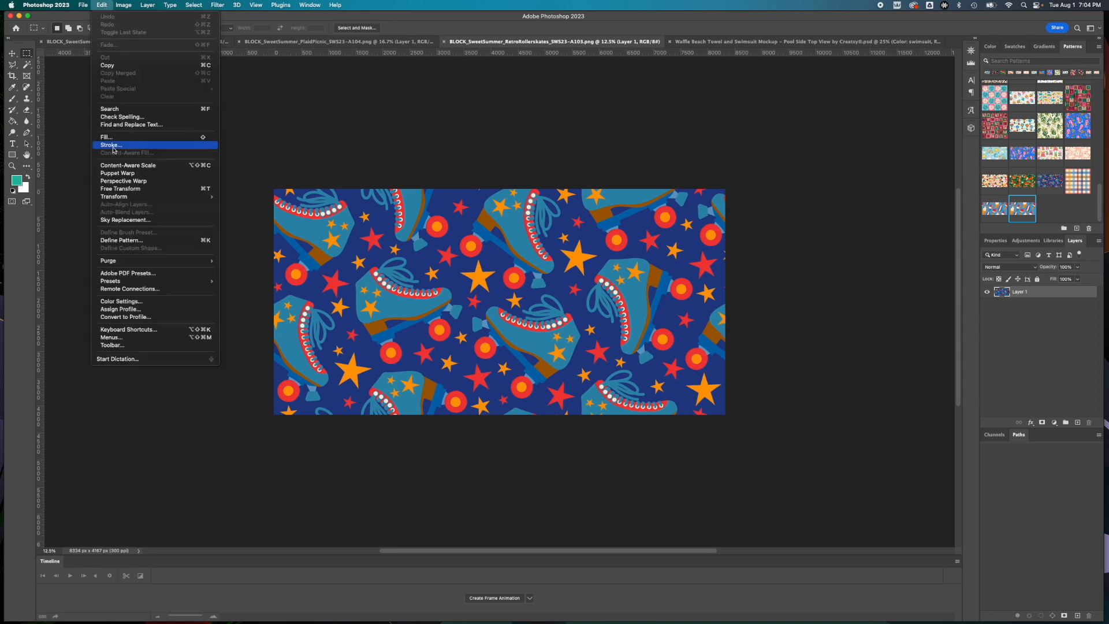
left_click(159, 241)
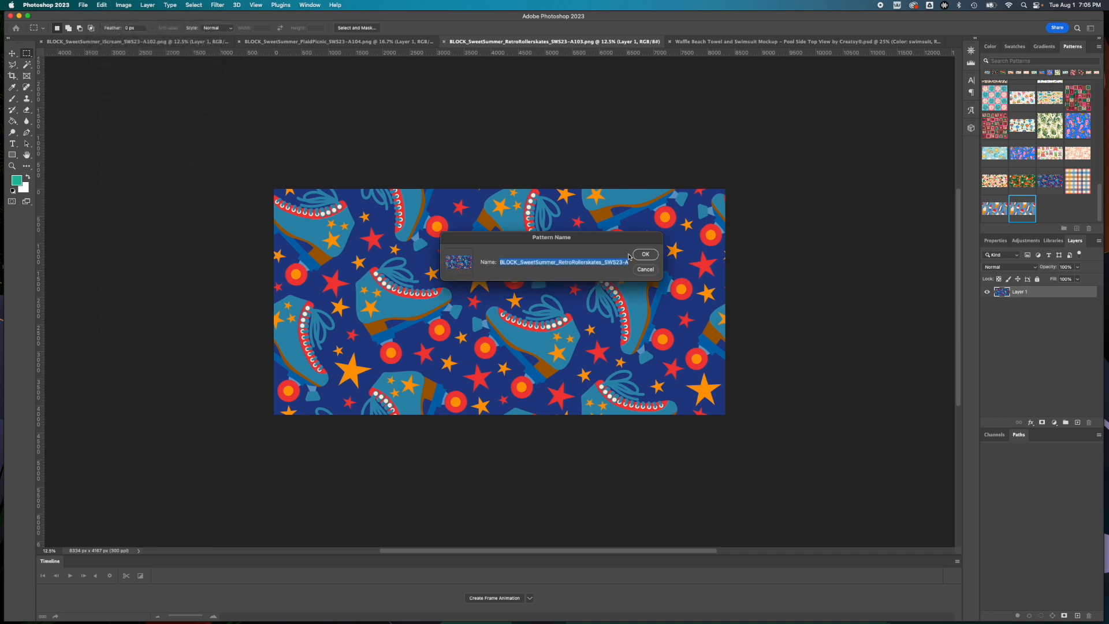
left_click(645, 255)
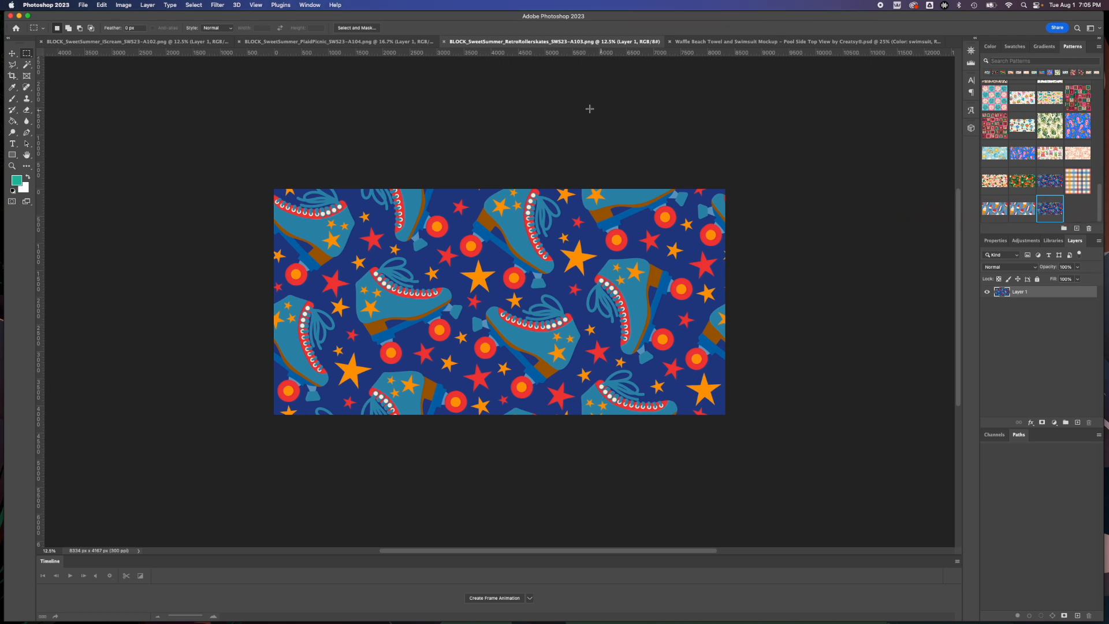
Return to the beach towel and swimsuit mockup and open the contents of the "Design: towel" smart object for editing.
left_click(376, 44)
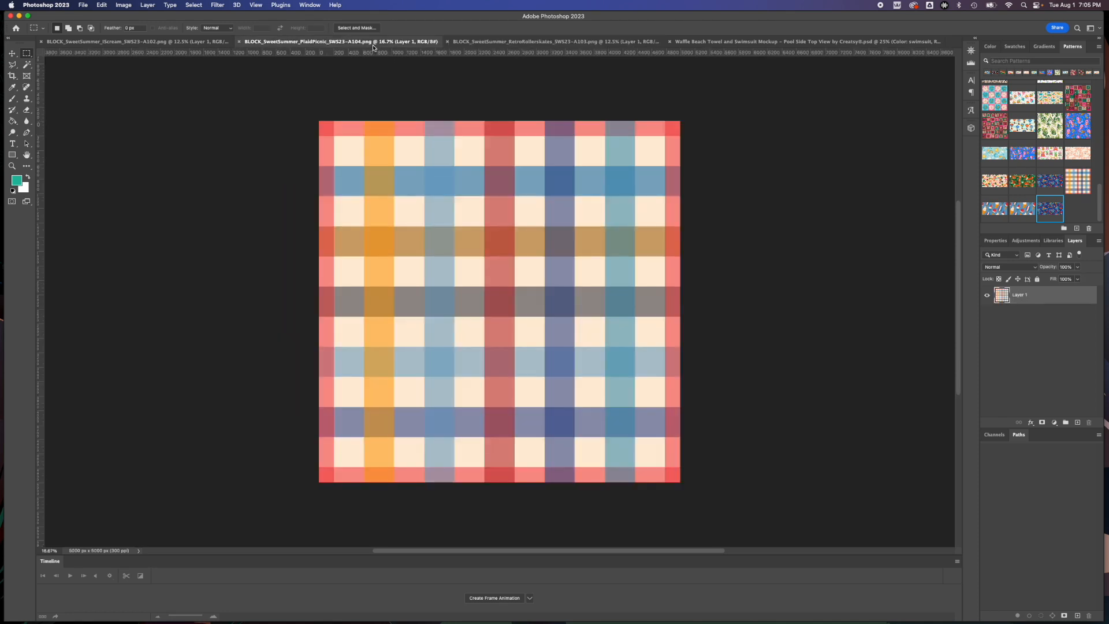
left_click(195, 45)
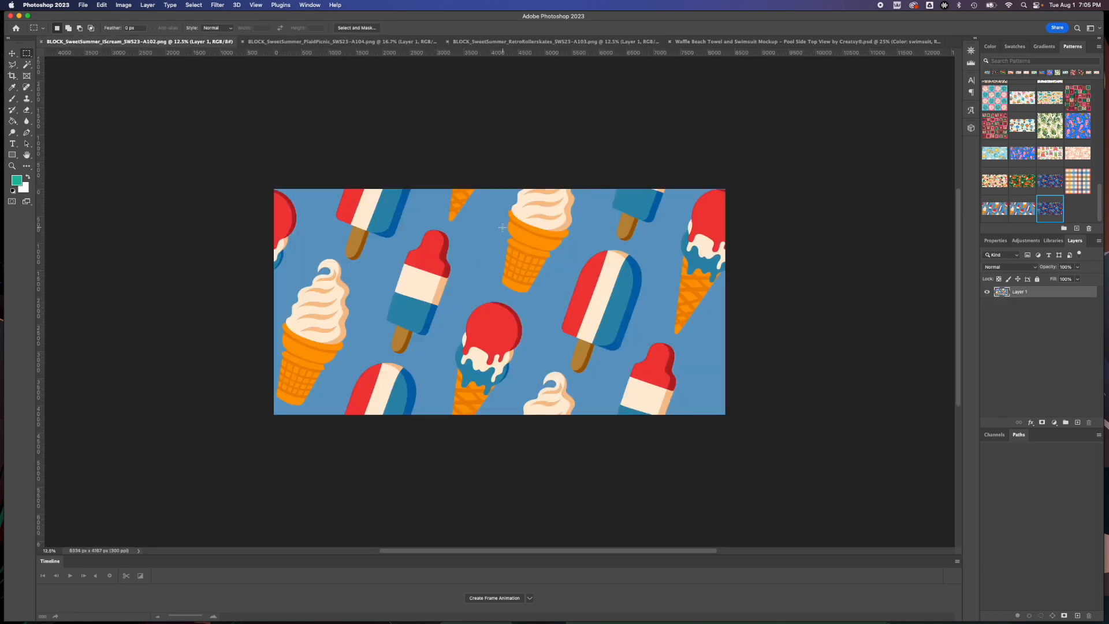
left_click(370, 41)
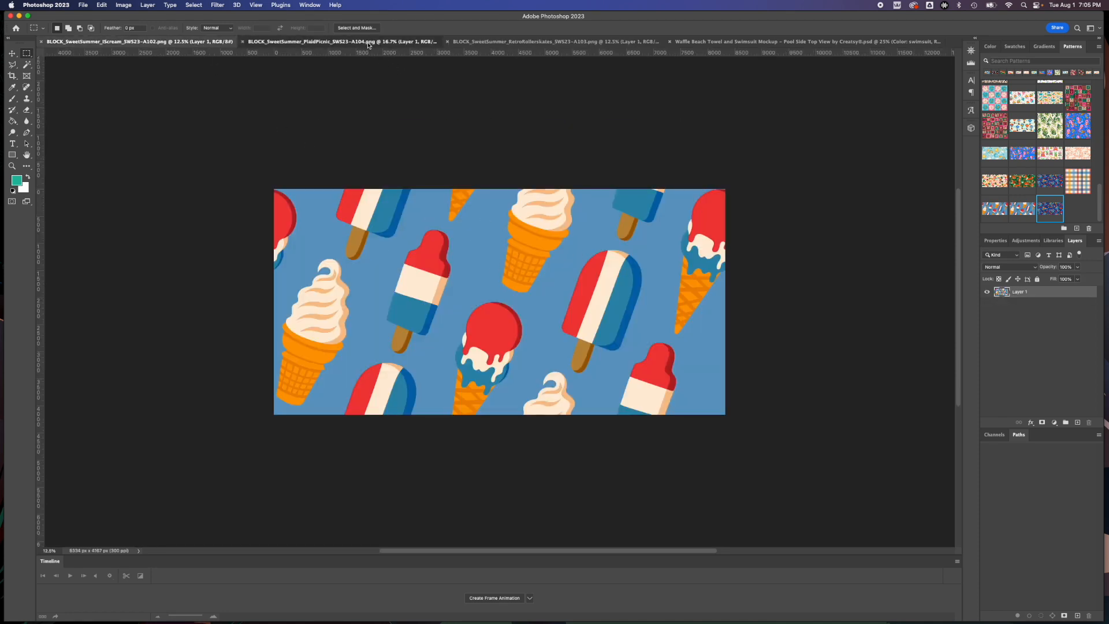
left_click(553, 43)
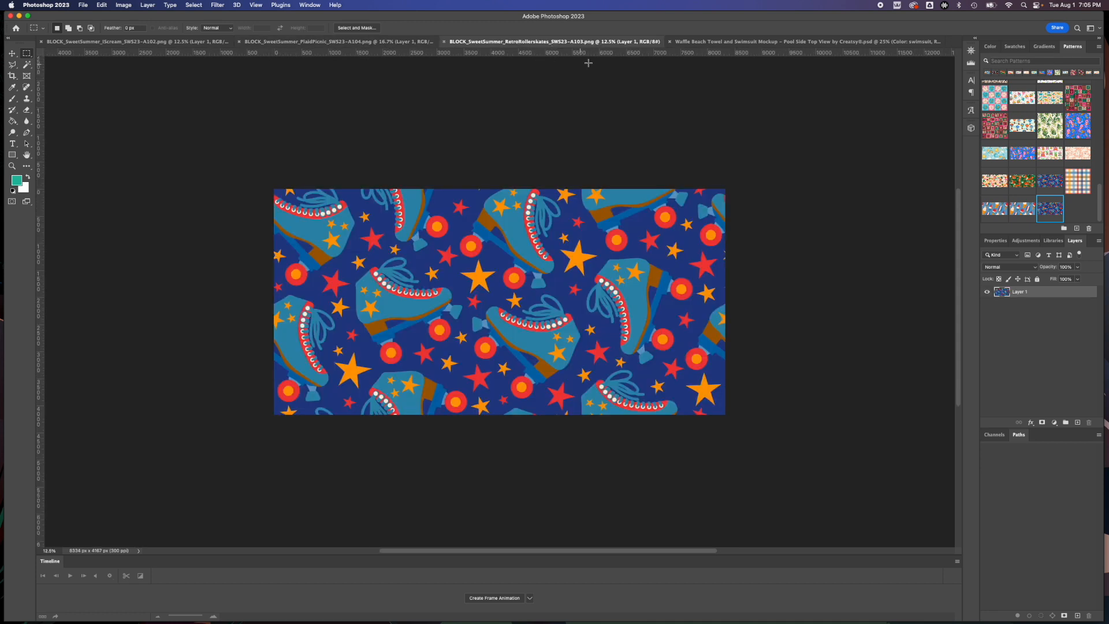
left_click(731, 43)
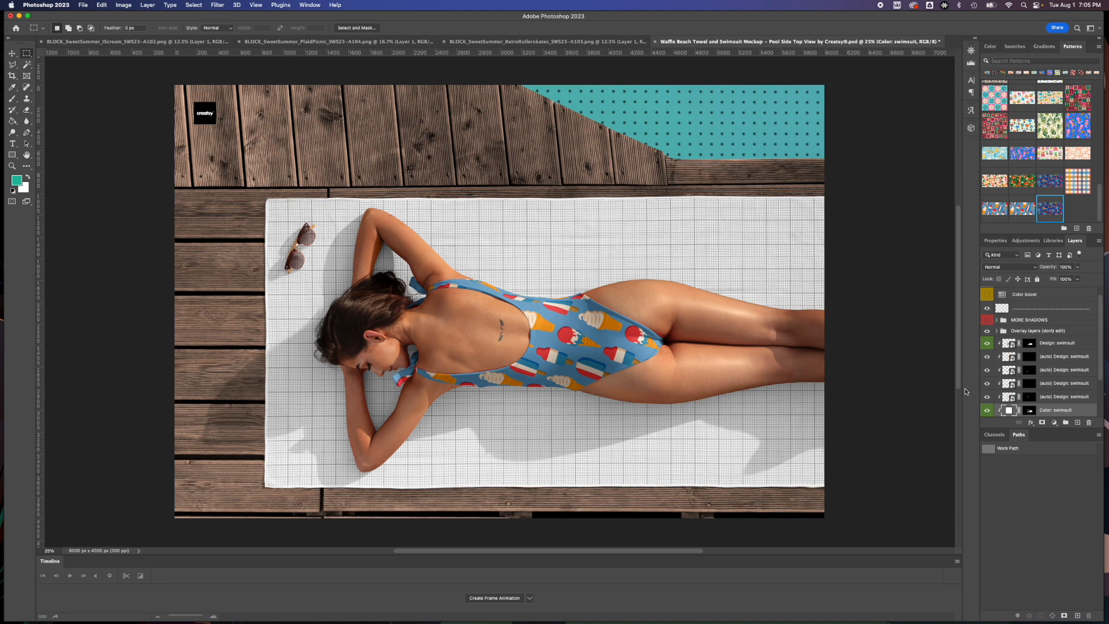
scroll(1027, 397, "down", 2)
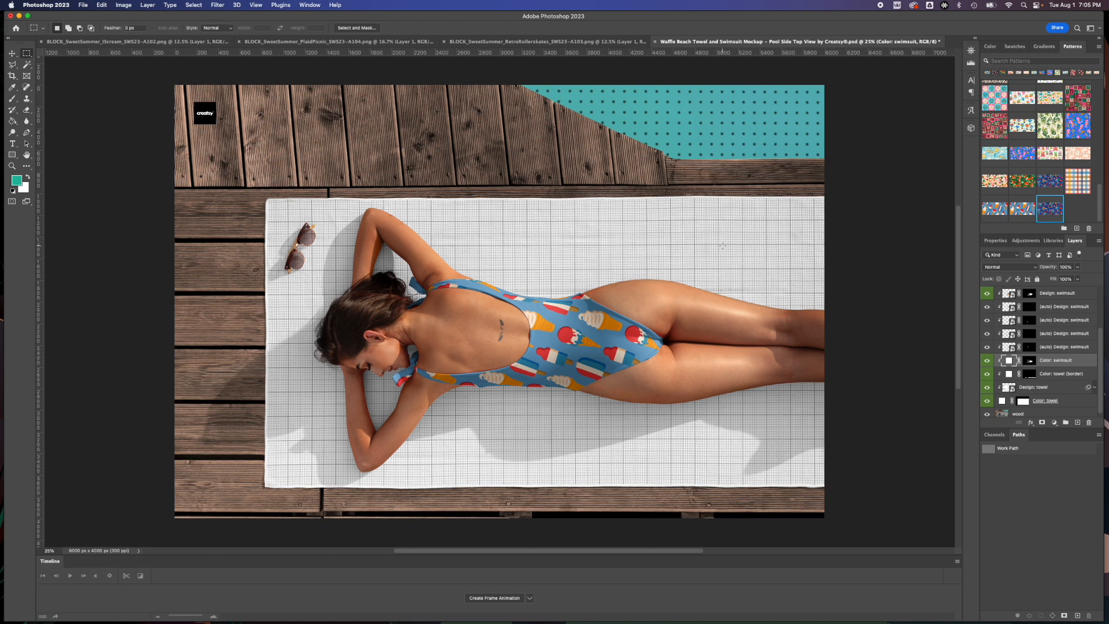
double_click(1005, 389)
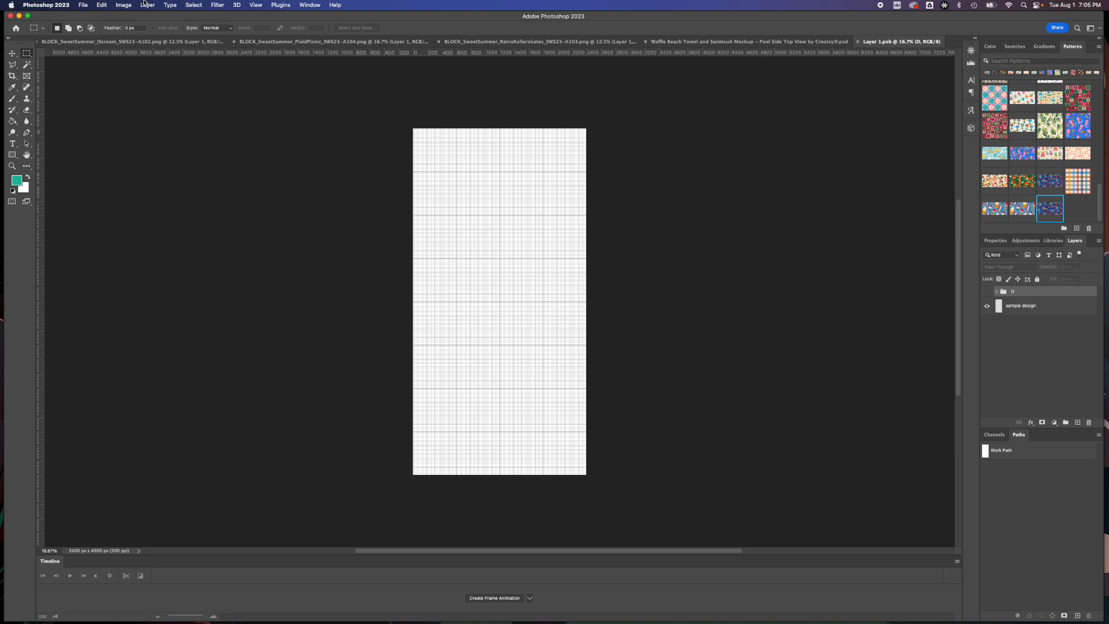
Add a new pattern fill layer named Pattern Fill 1 above the hidden group in the towel design file.
left_click(145, 4)
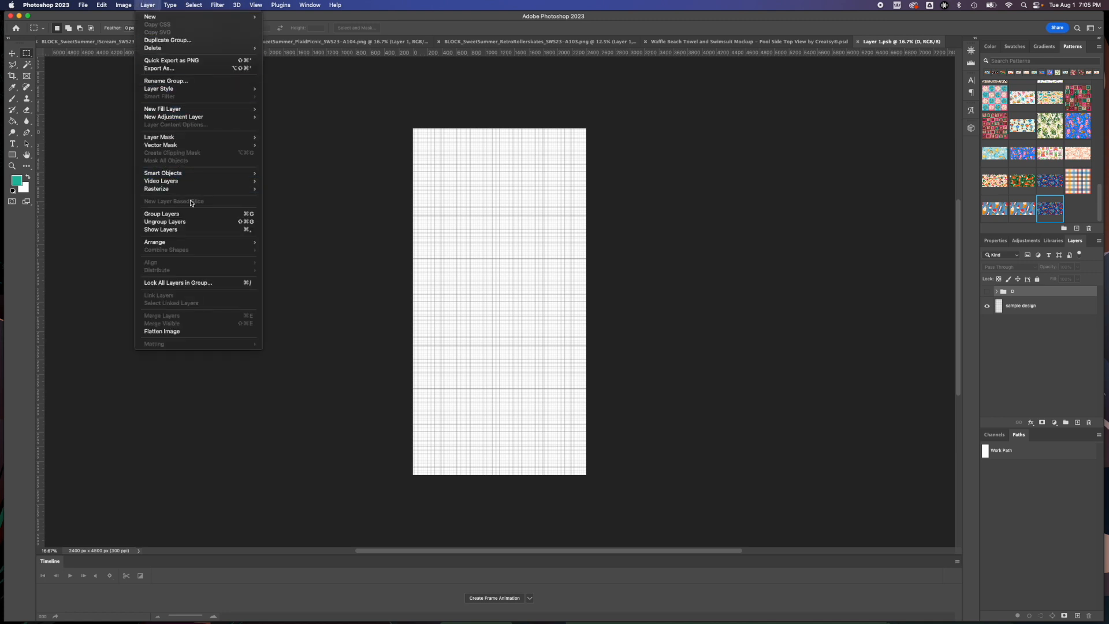
mouse_move(196, 192)
mouse_move(232, 109)
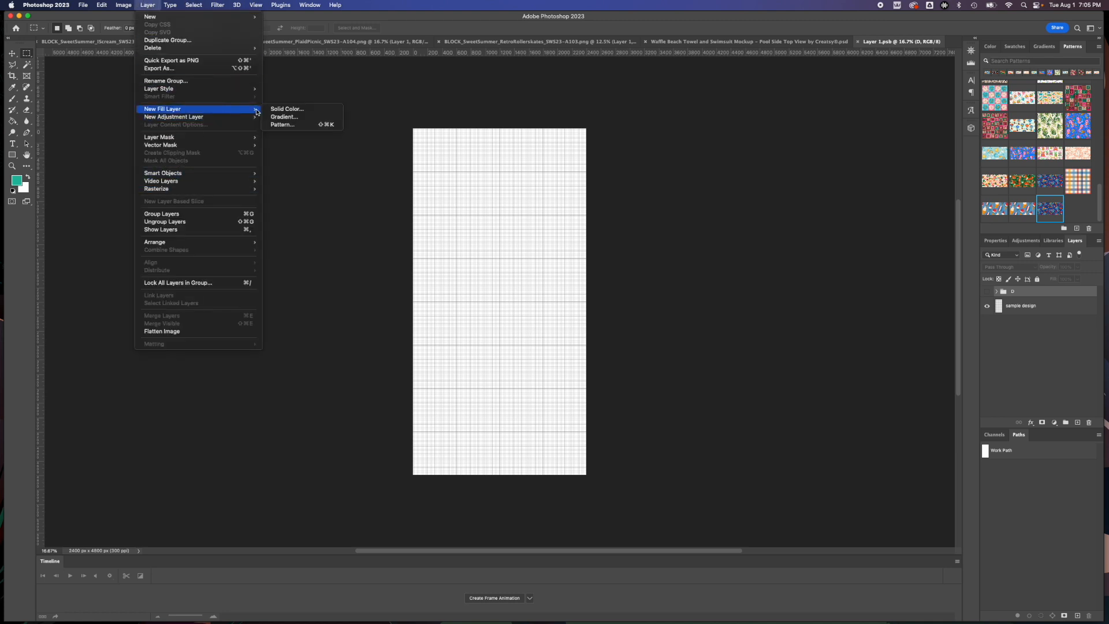
left_click(296, 124)
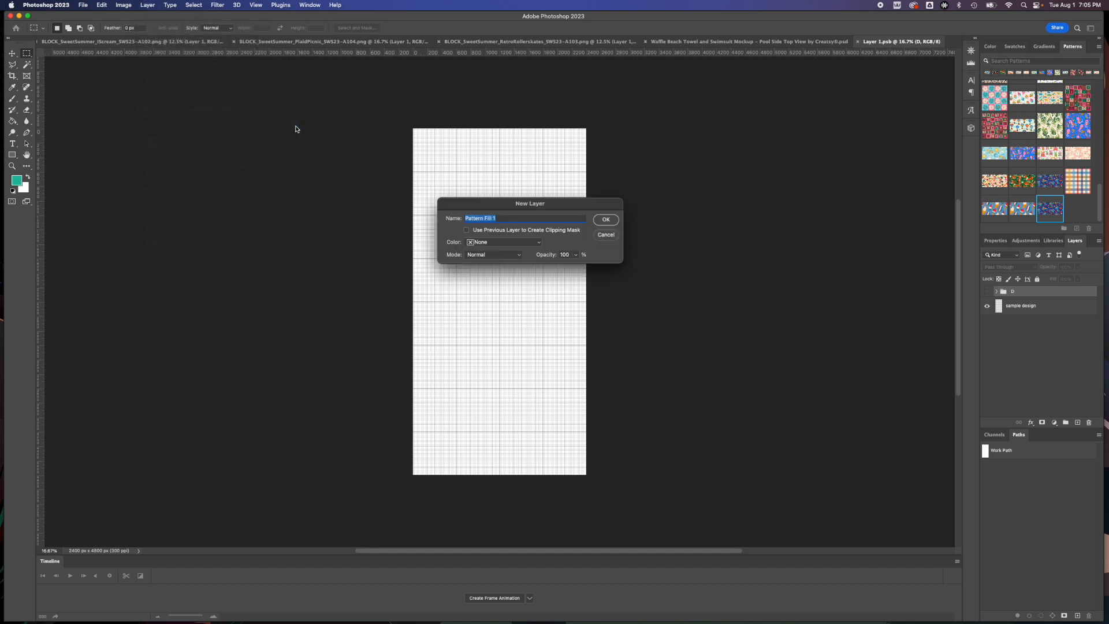
left_click(605, 221)
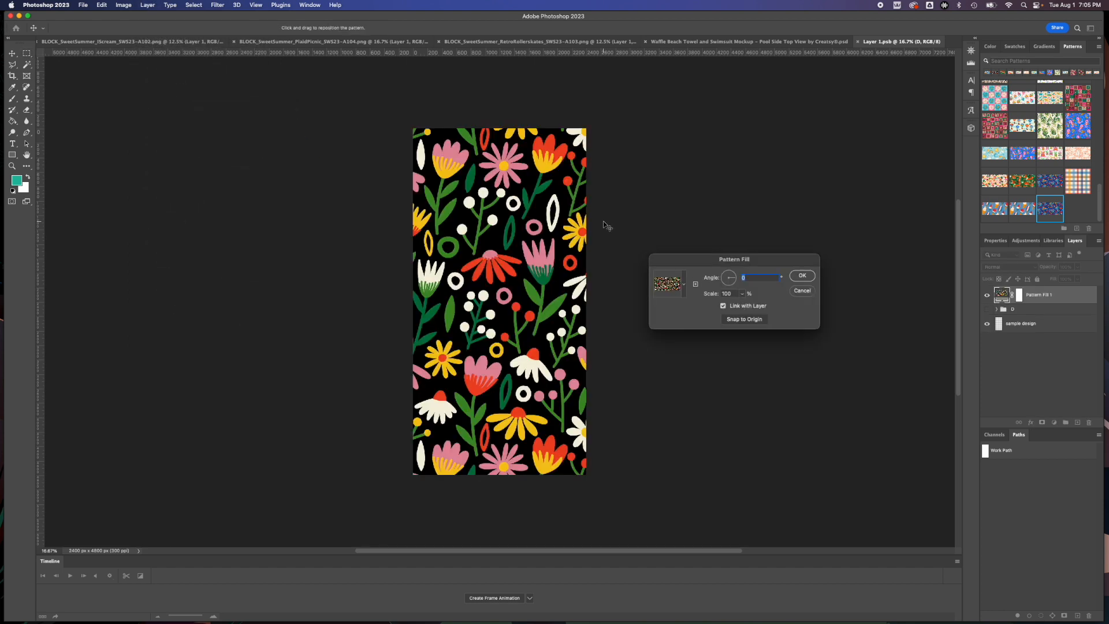
Choose the newly defined roller skates pattern, the last one in the pattern library, for the towel's pattern fill.
left_click(685, 288)
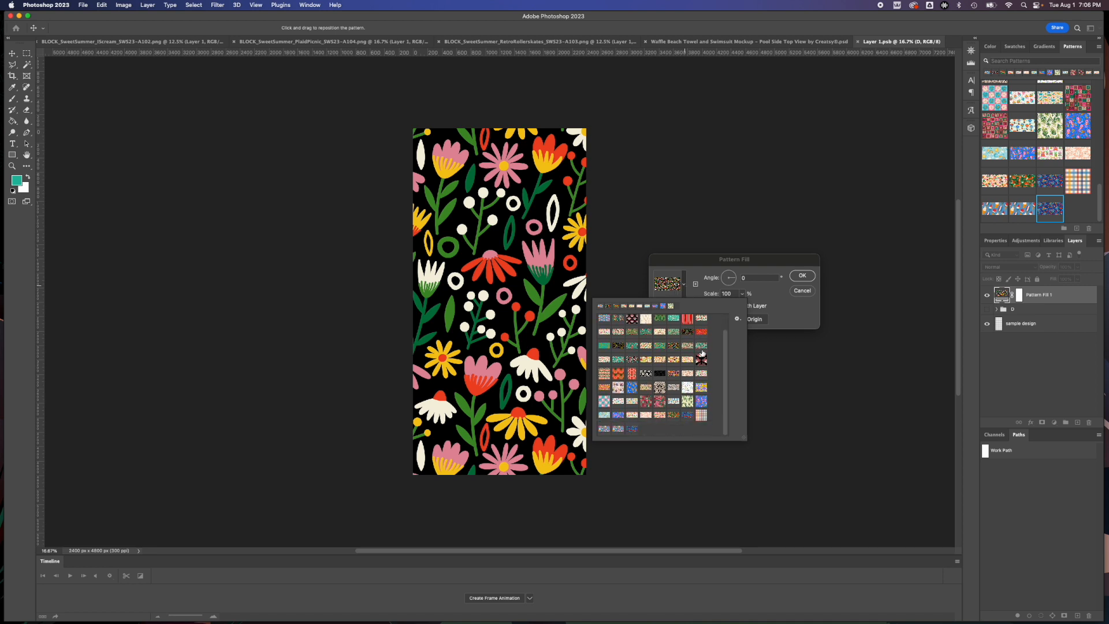
left_click(632, 430)
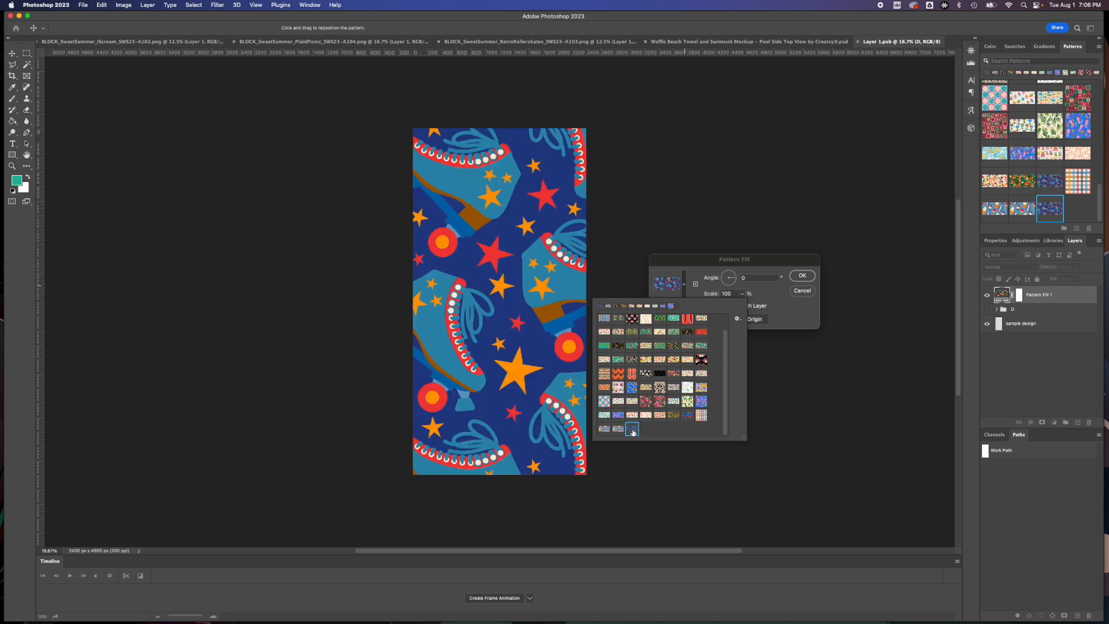
left_click(777, 319)
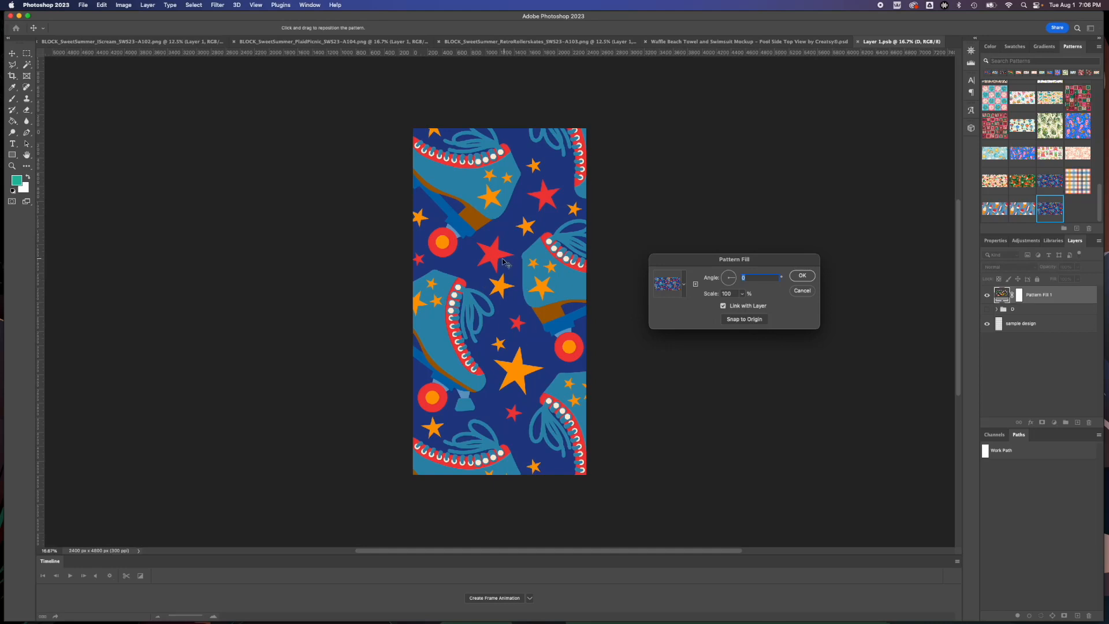
Set the towel's roller skates pattern fill to 35% scale, then save and close the towel design file.
double_click(732, 294)
type("20")
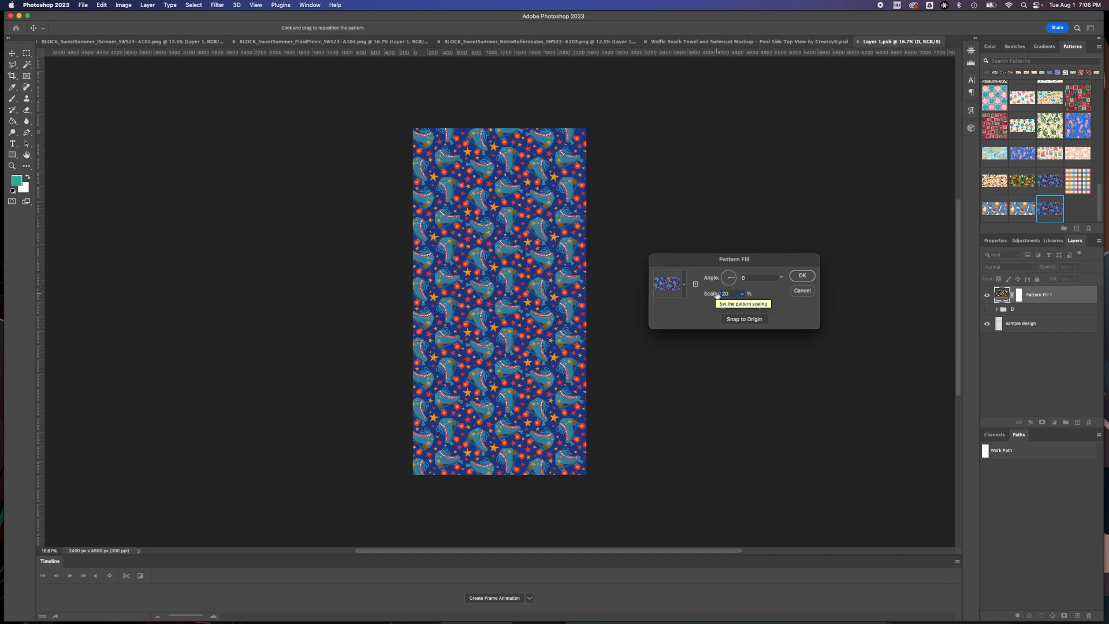
key("BackSpace")
key("BackSpace")
type("30")
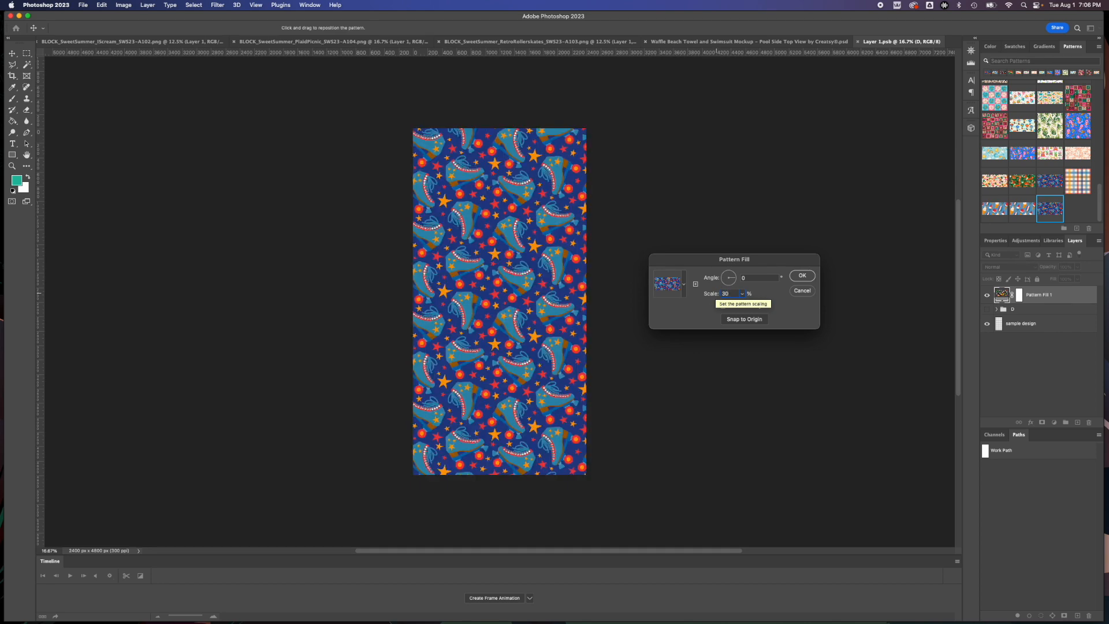
key("Up")
key("Up")
key("Up")
key("Up")
key("Up")
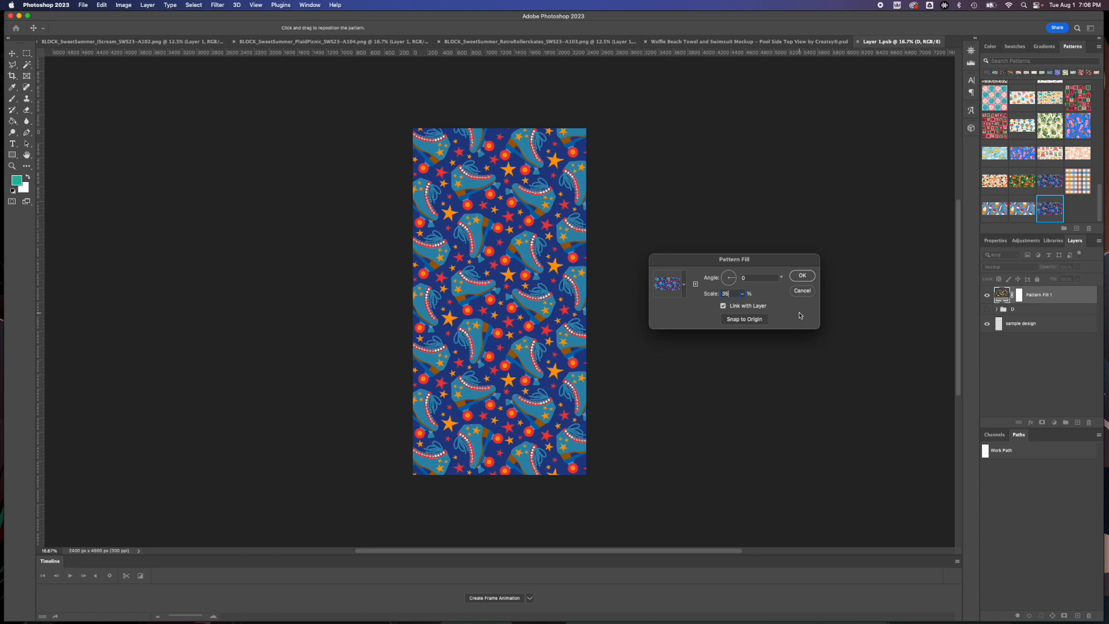
key("super+a")
left_click(802, 277)
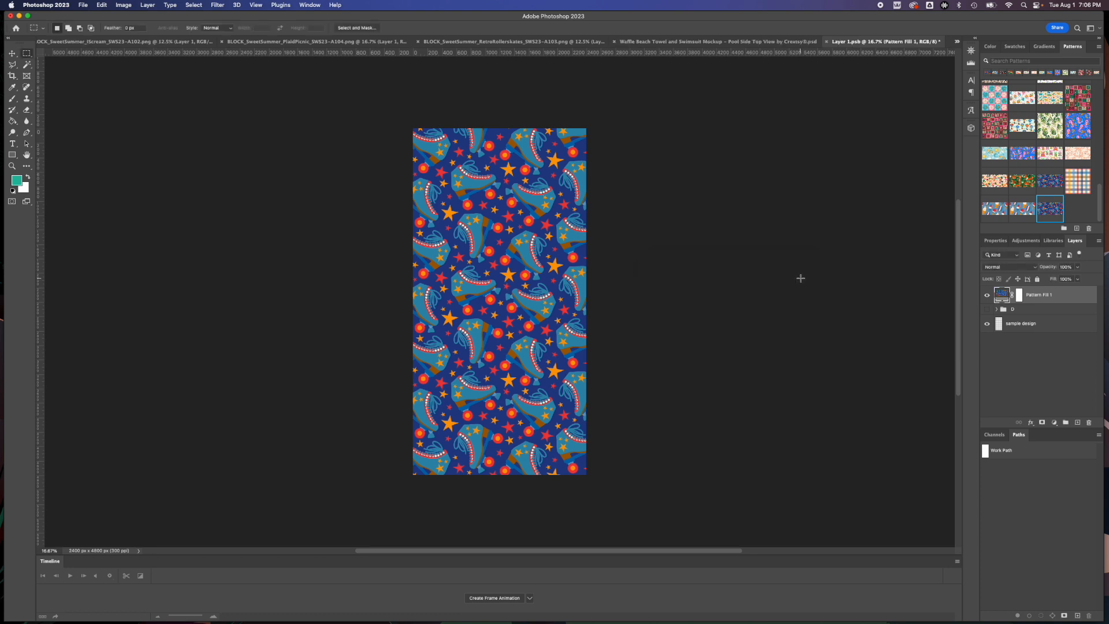
key("super+s")
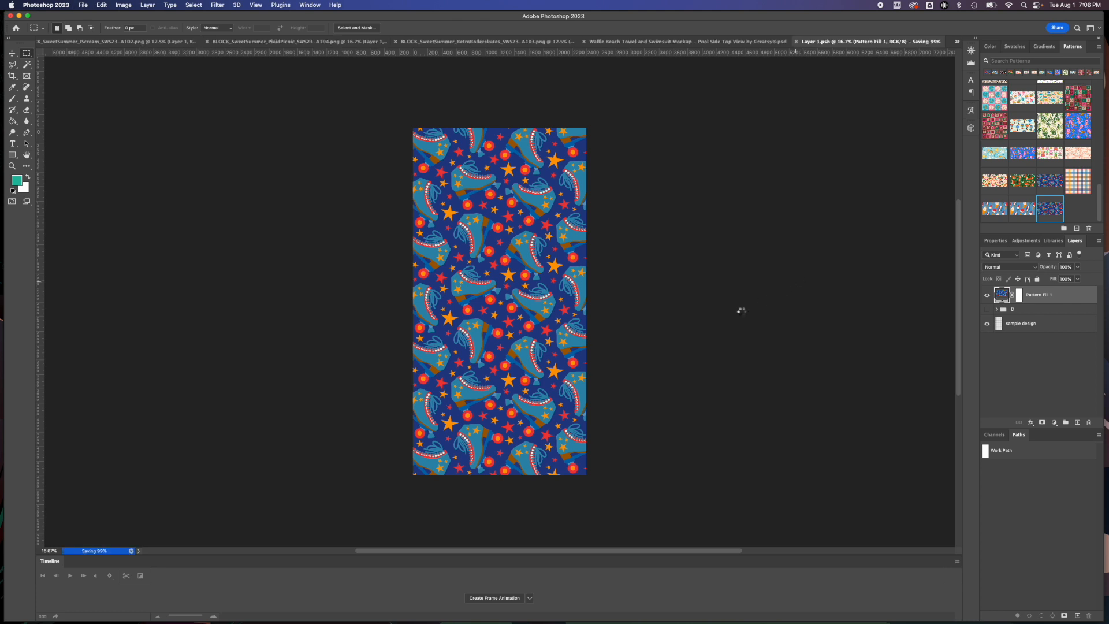
key("super+w")
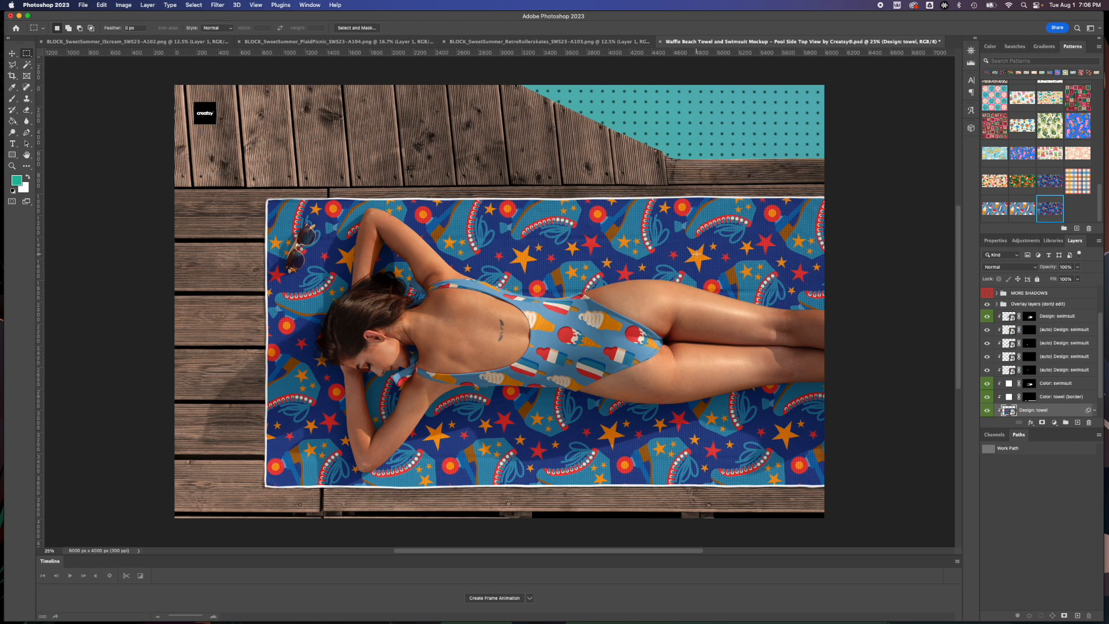
Define the plaid picnic artwork as a pattern named BLOCK_SweetSummer_PlaidPicnic_SWS23-A104.png.
left_click(324, 44)
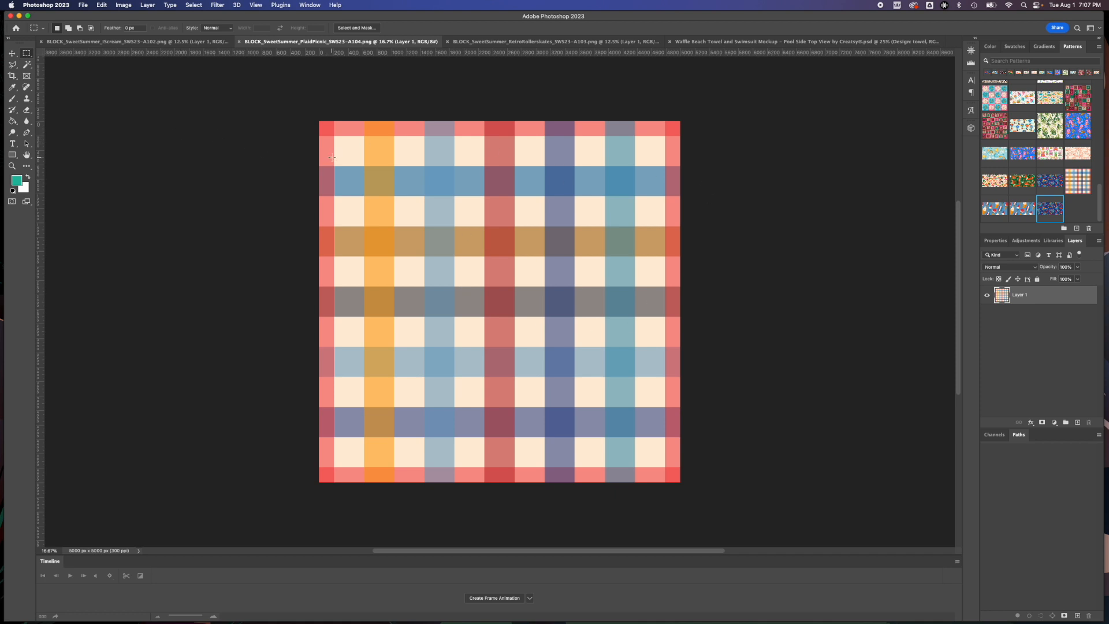
left_click(103, 4)
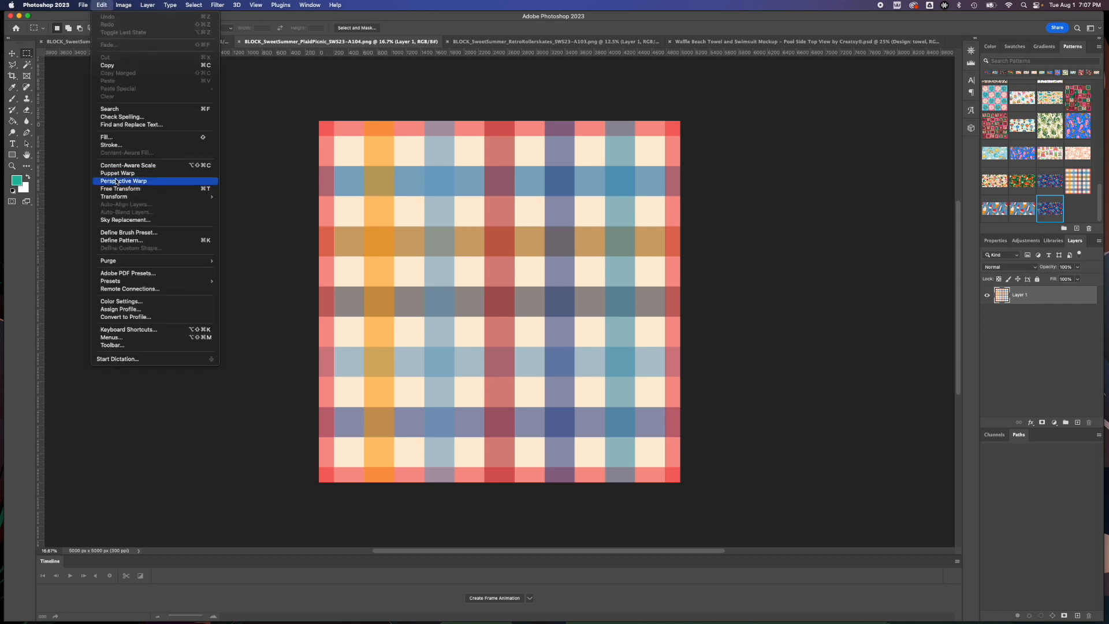
left_click(136, 245)
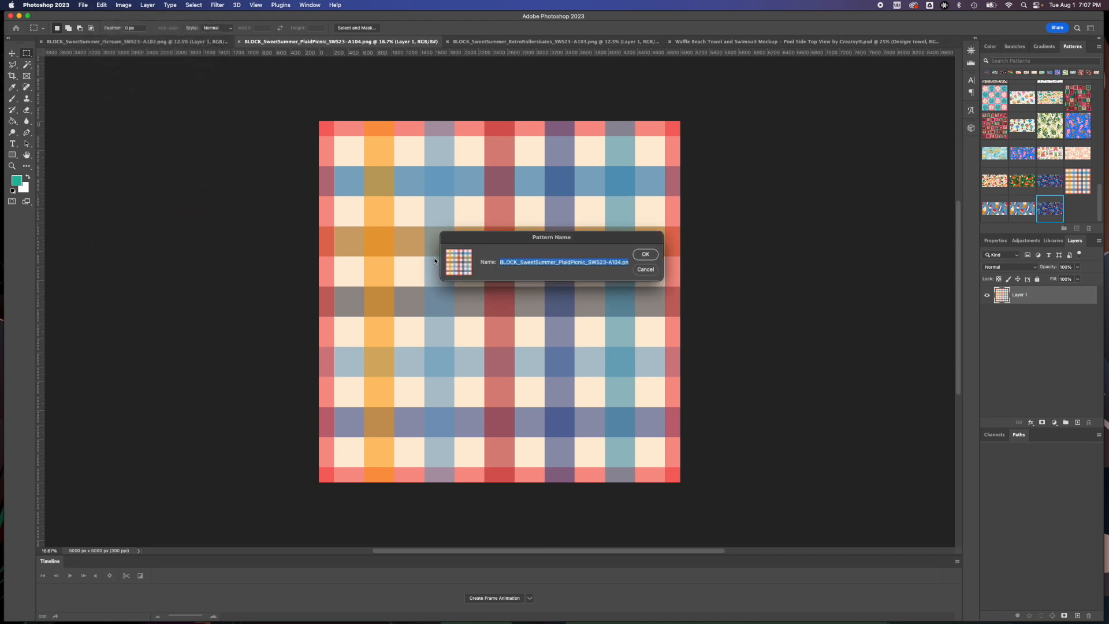
left_click(650, 255)
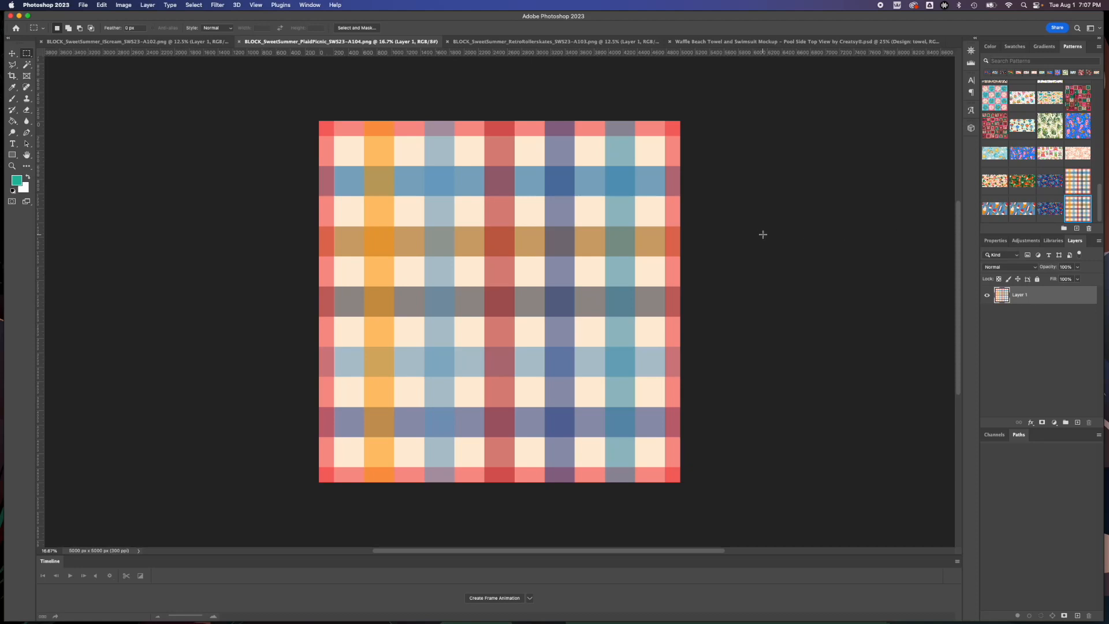
Return to the beach towel and swimsuit mockup and reopen the "Design: towel" smart object's contents.
left_click(732, 44)
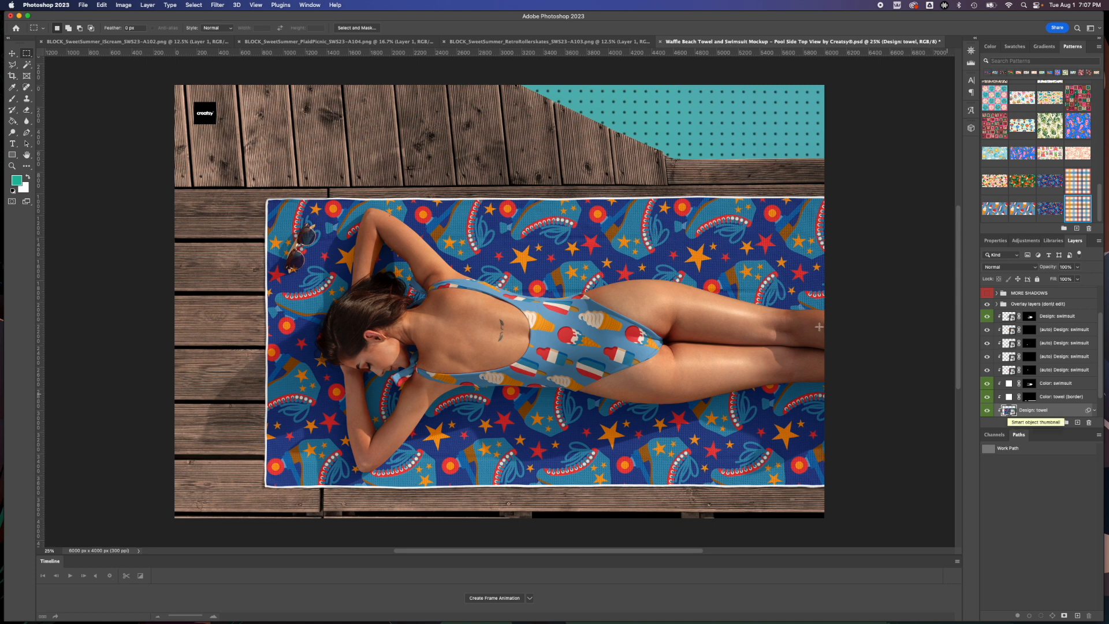
double_click(1006, 411)
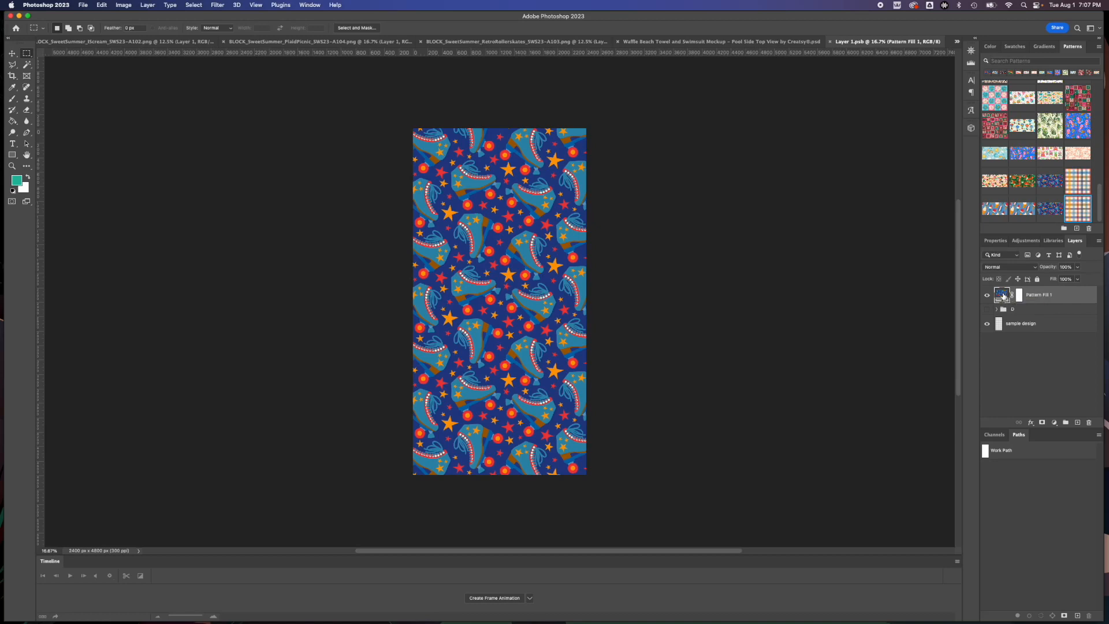
Replace the pattern in Pattern Fill 1 with the newly defined plaid picnic pattern, then save and close the towel design file.
double_click(1003, 296)
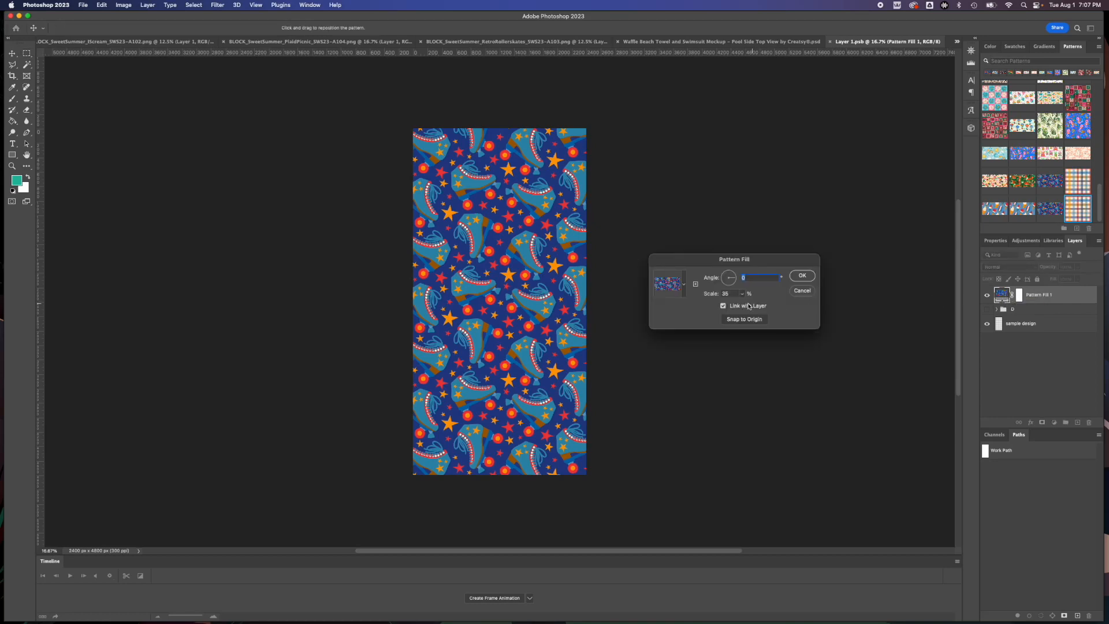
left_click_drag(706, 264, 678, 261)
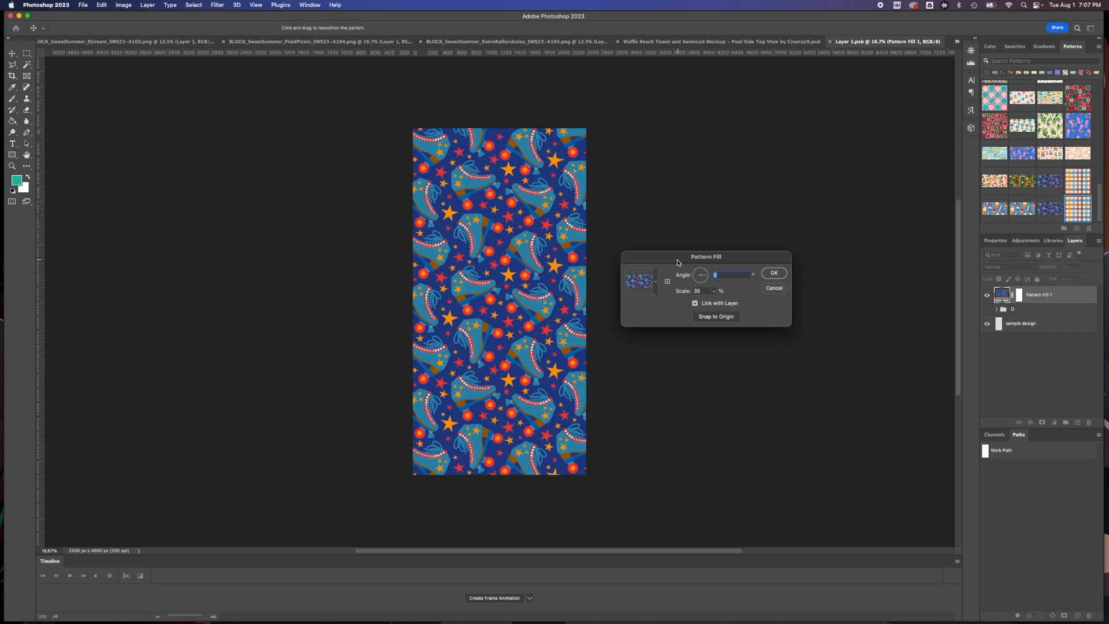
left_click(657, 286)
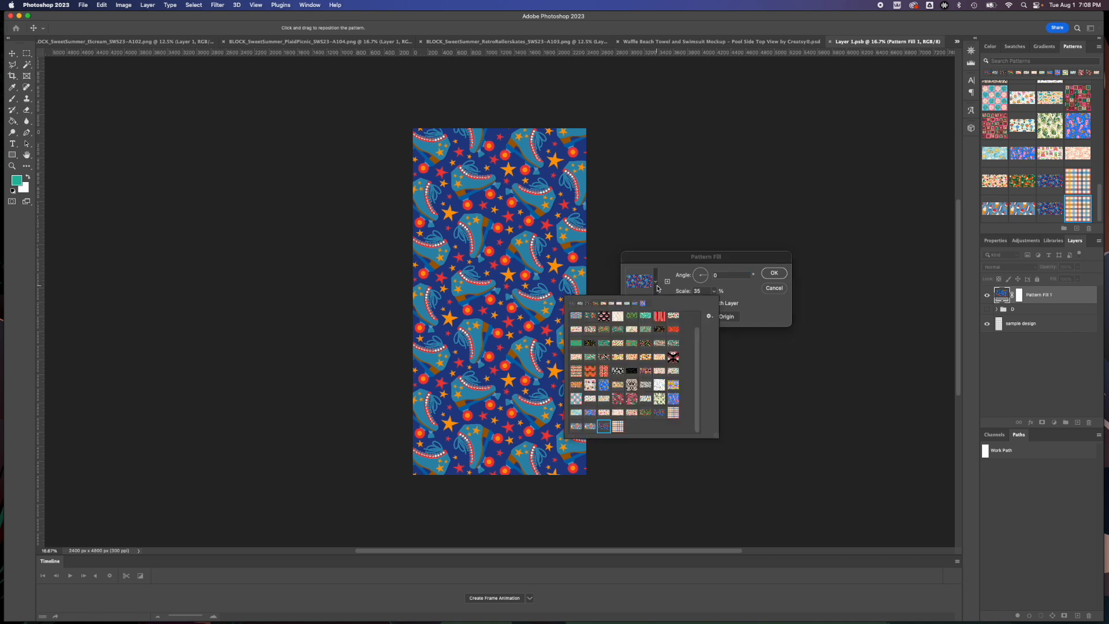
left_click(617, 427)
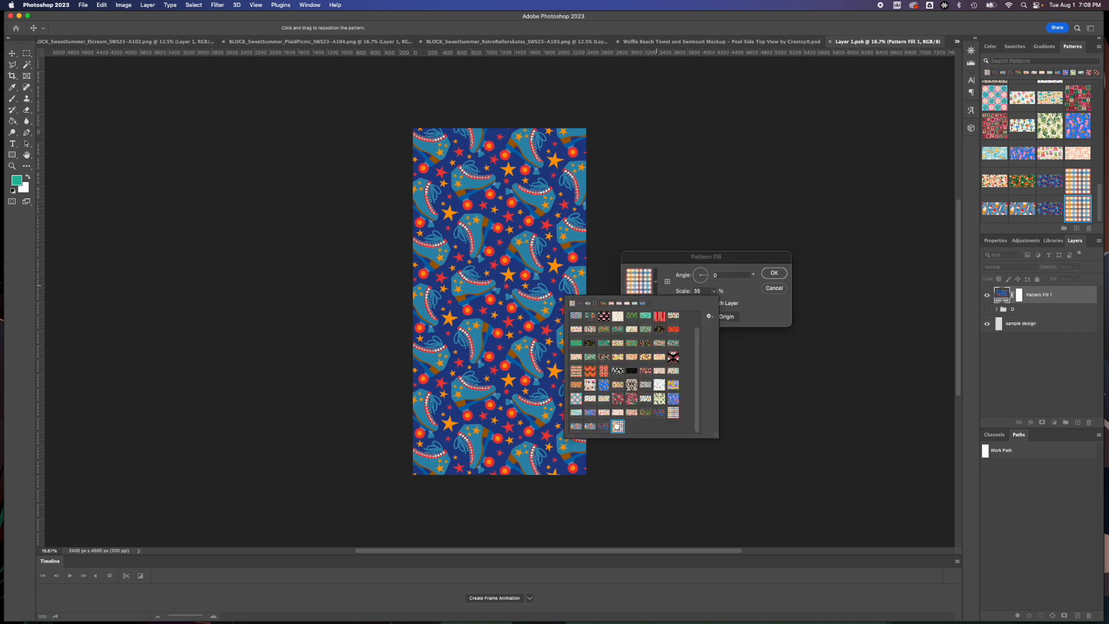
left_click(763, 316)
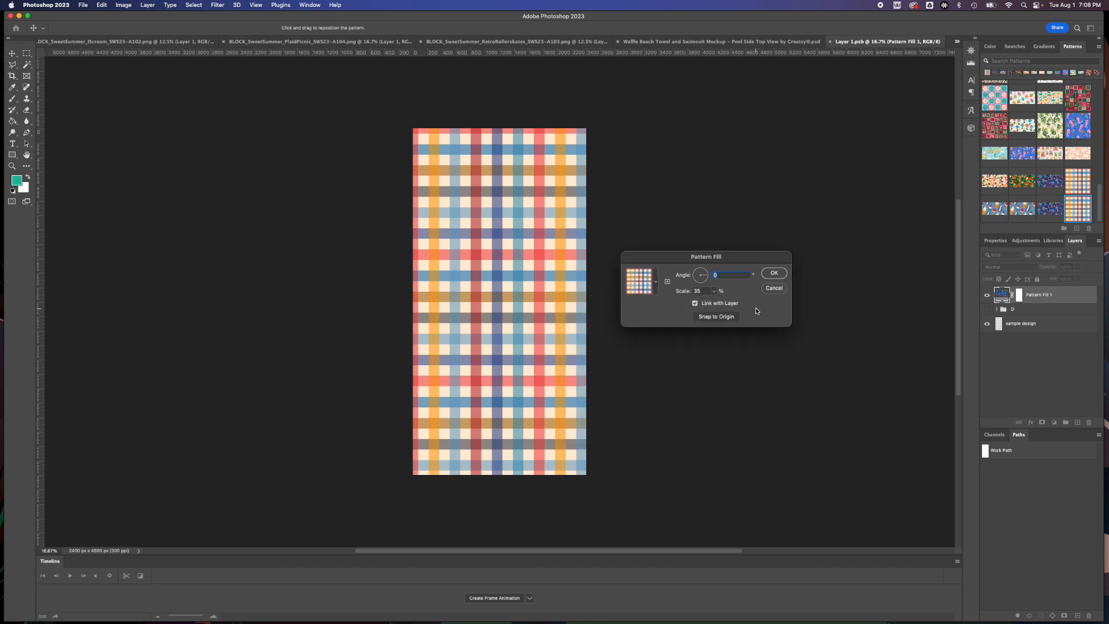
left_click(775, 273)
key("super+s")
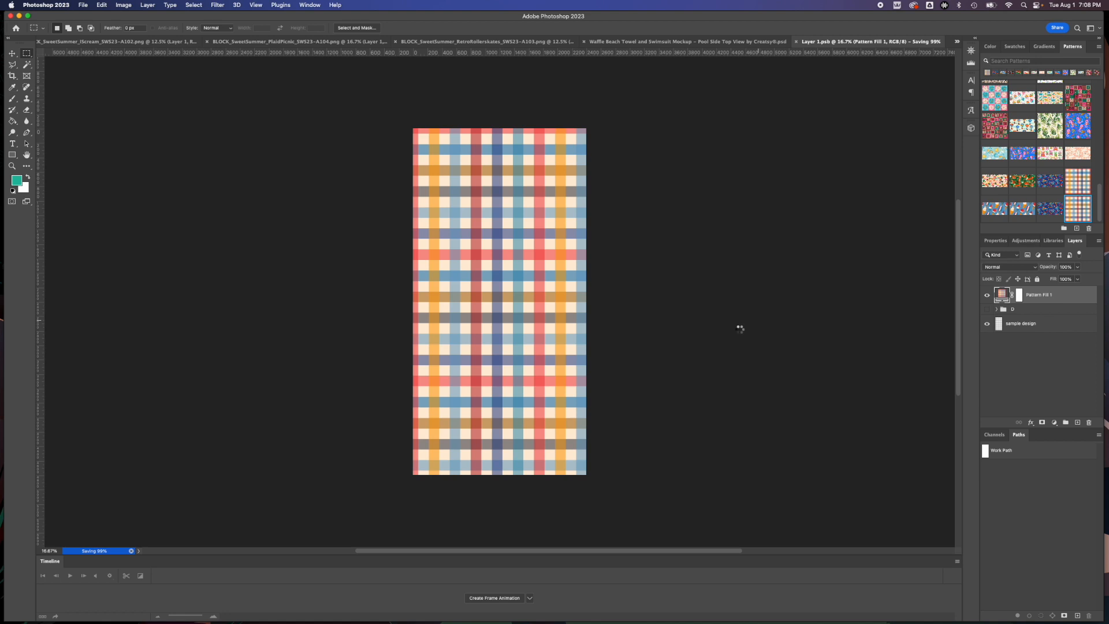
key("super+w")
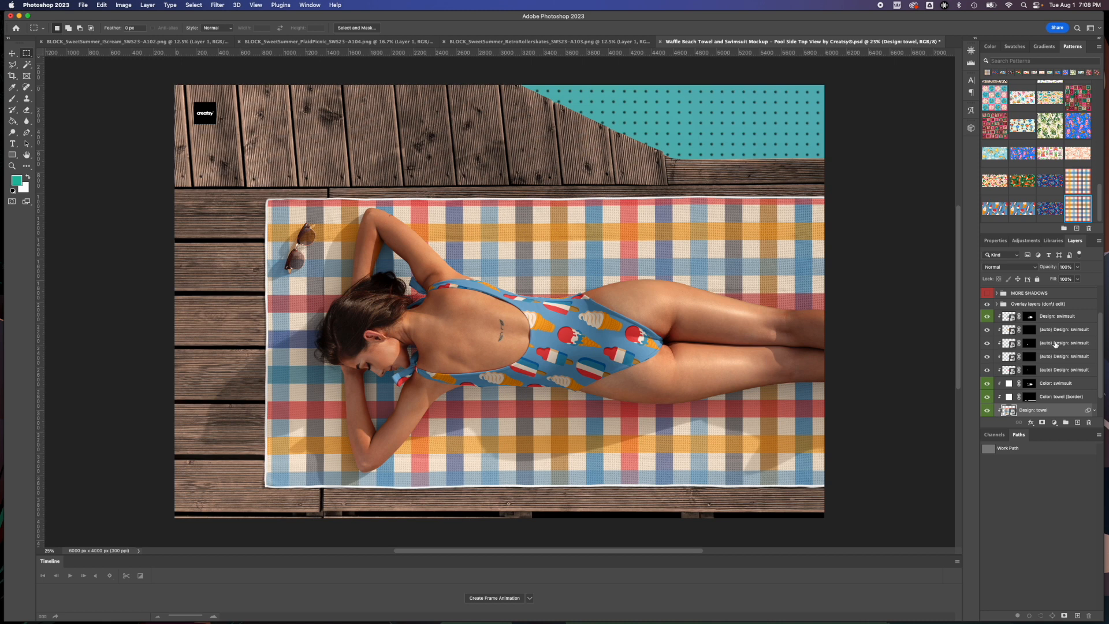
Hide the "Design: towel" layer and try a dark red, 7c1c1c, as the "Color: towel" fill.
scroll(1055, 346, "down", 2)
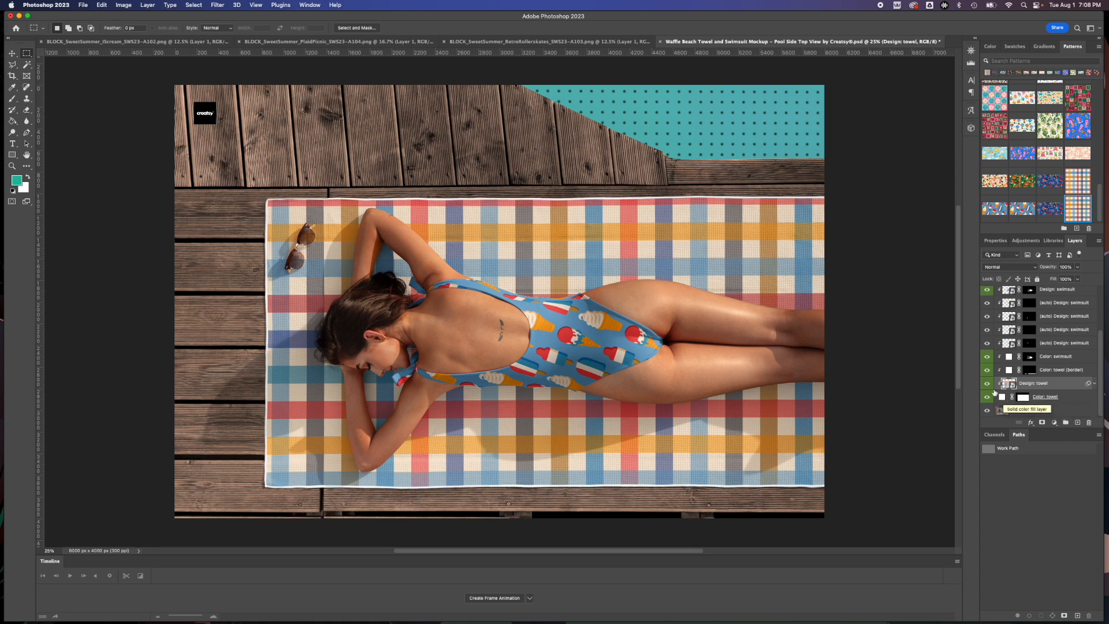
left_click(988, 384)
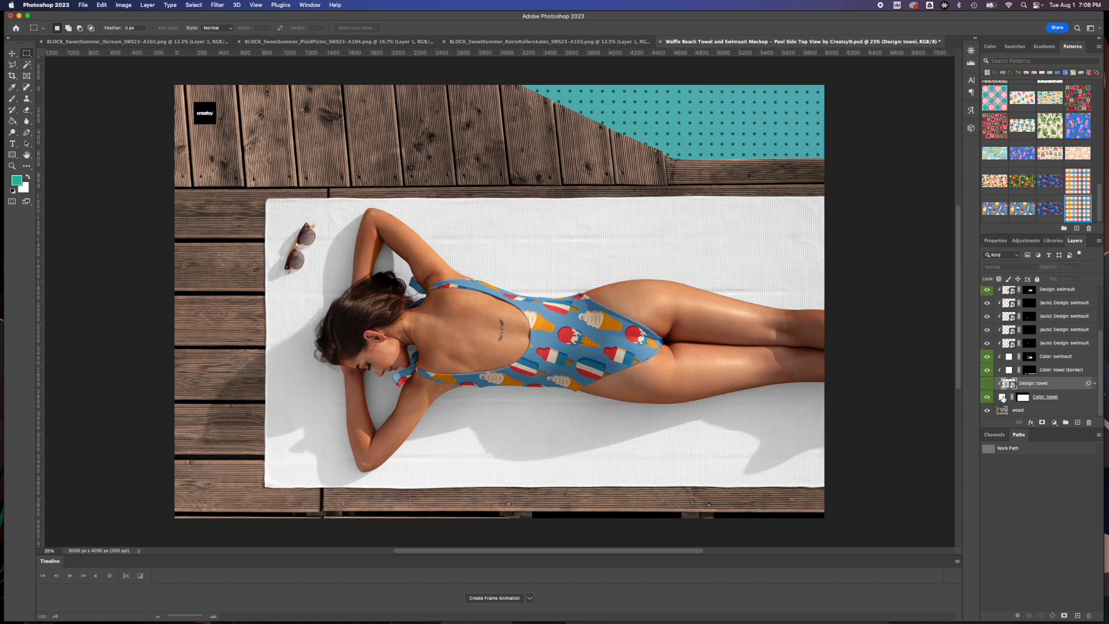
double_click(1003, 398)
left_click(677, 338)
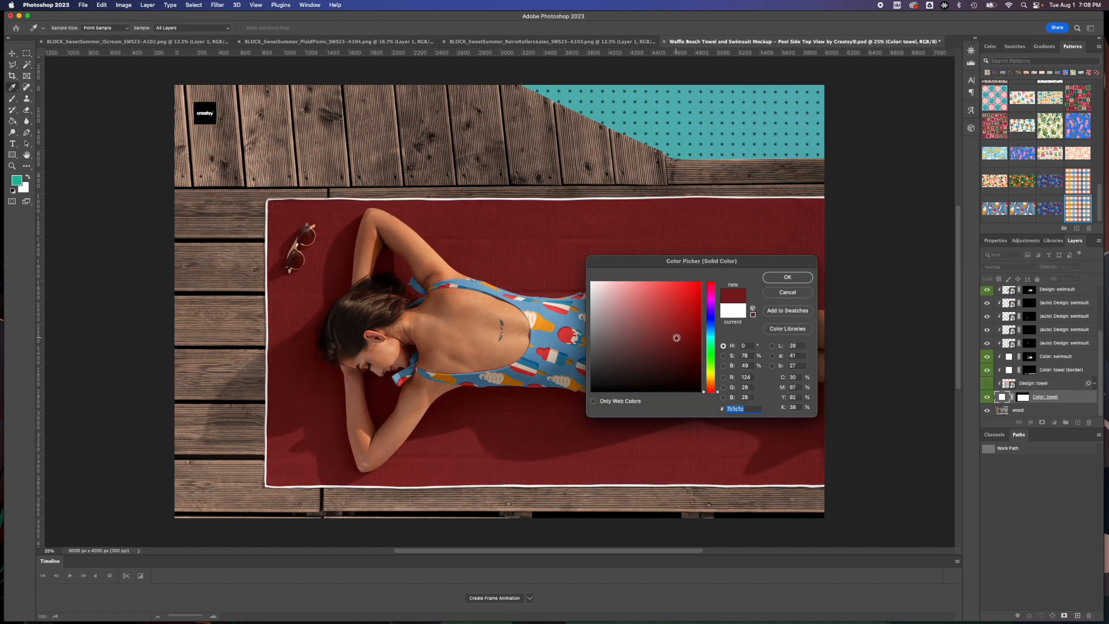
left_click(774, 279)
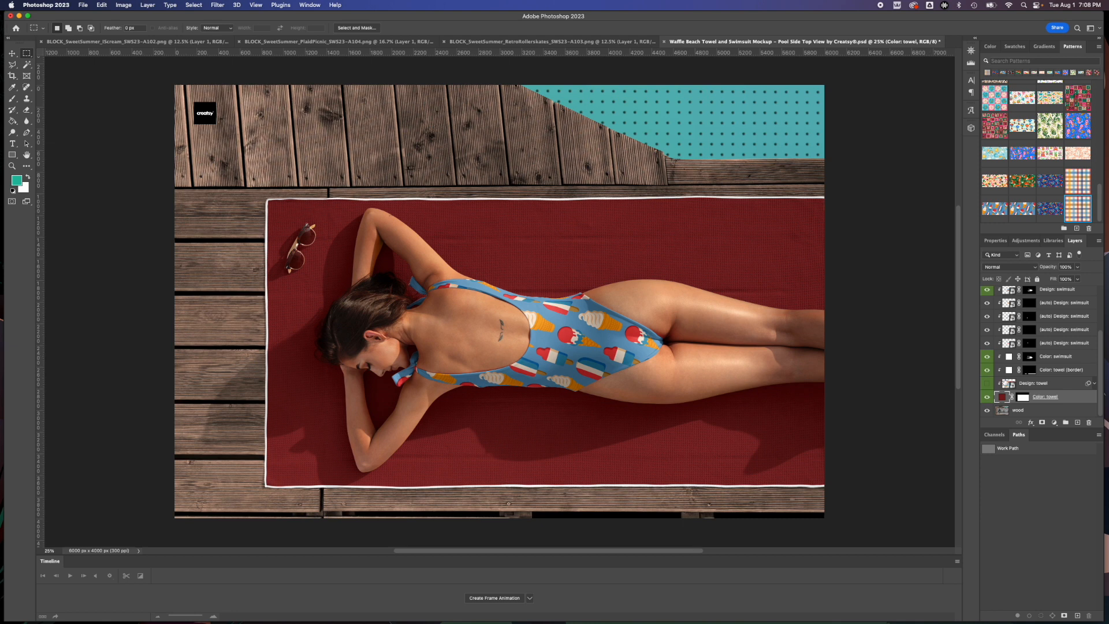
Undo the dark red towel colour and show the "Design: towel" layer again.
key("super+z")
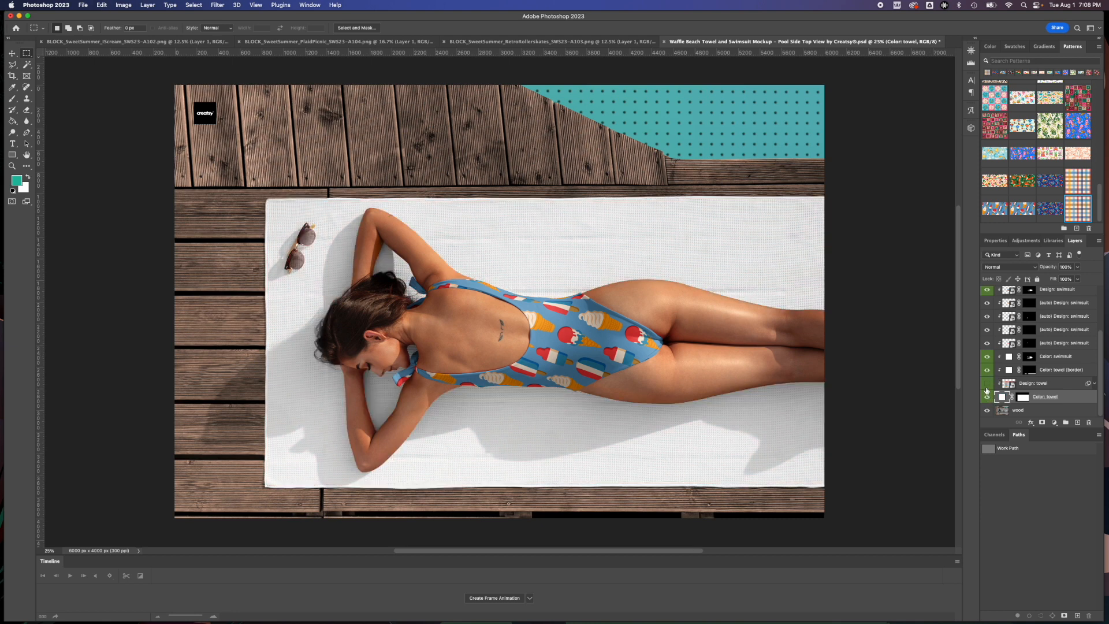
left_click(988, 384)
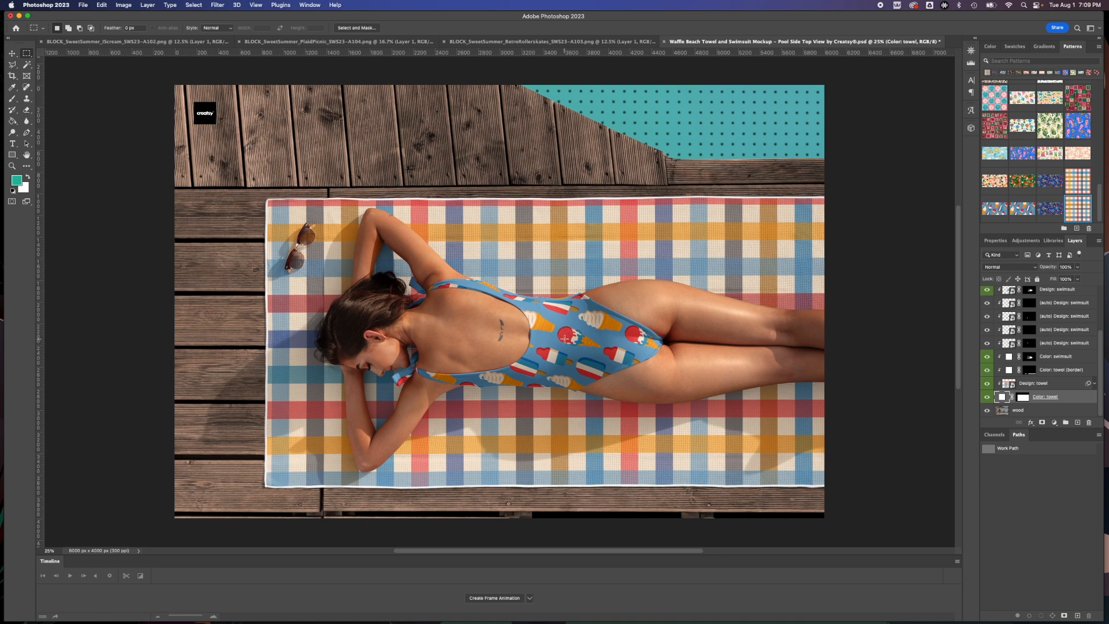
Sample the red of the ice cream scoop in the IScream artwork as the foreground colour with the Eyedropper.
left_click(14, 89)
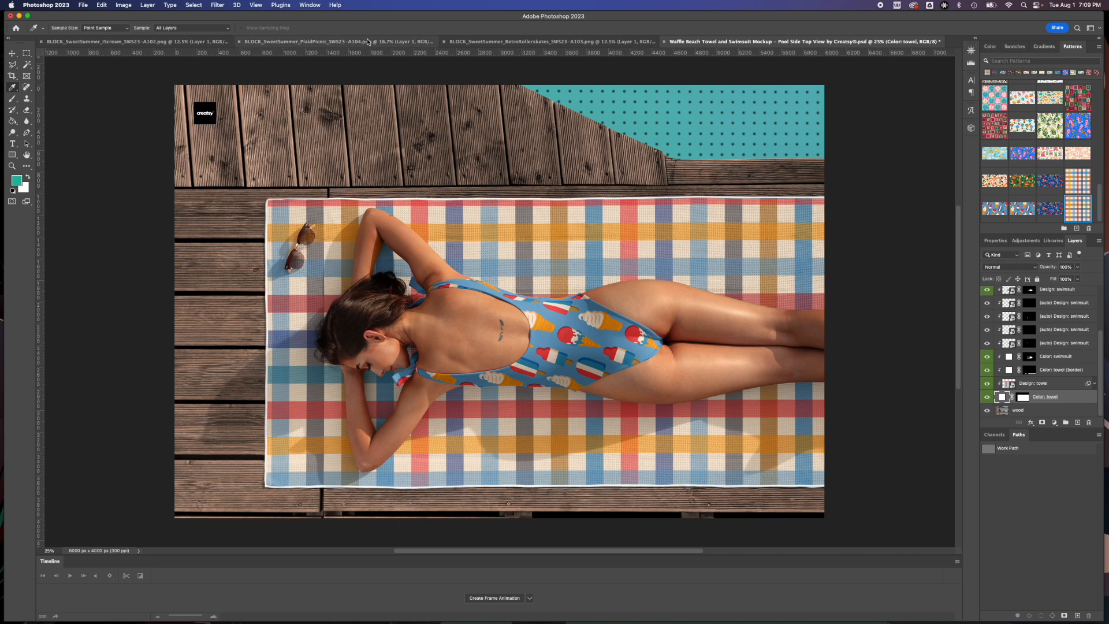
left_click(146, 44)
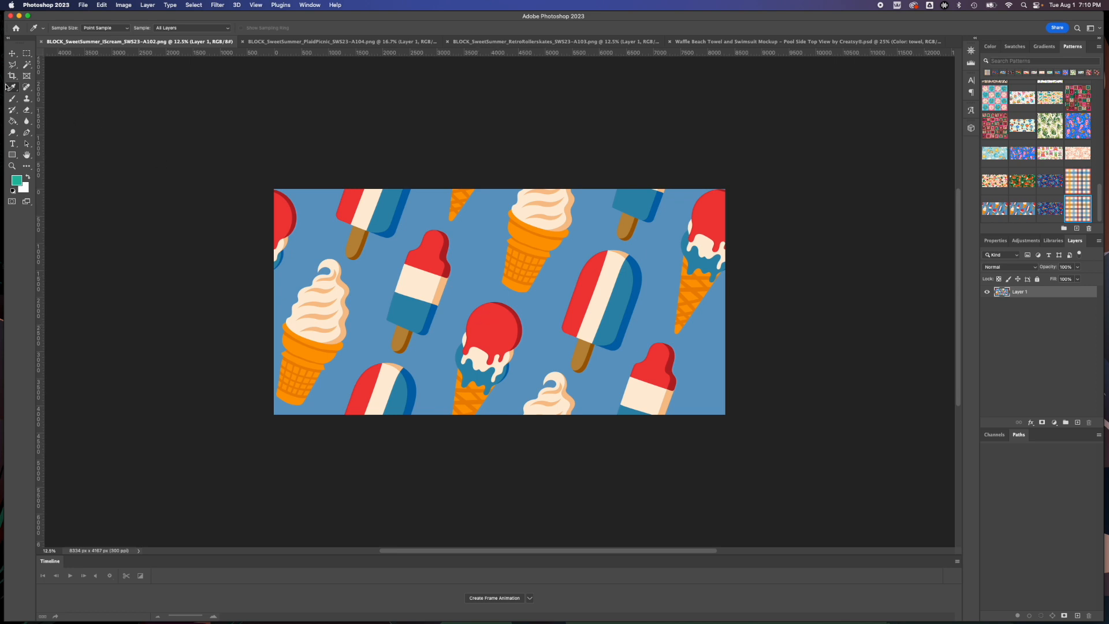
left_click(502, 328)
In the mockup, set the "Color: towel (border)" solid fill to the sampled ice cream red, f13a3a.
left_click(760, 44)
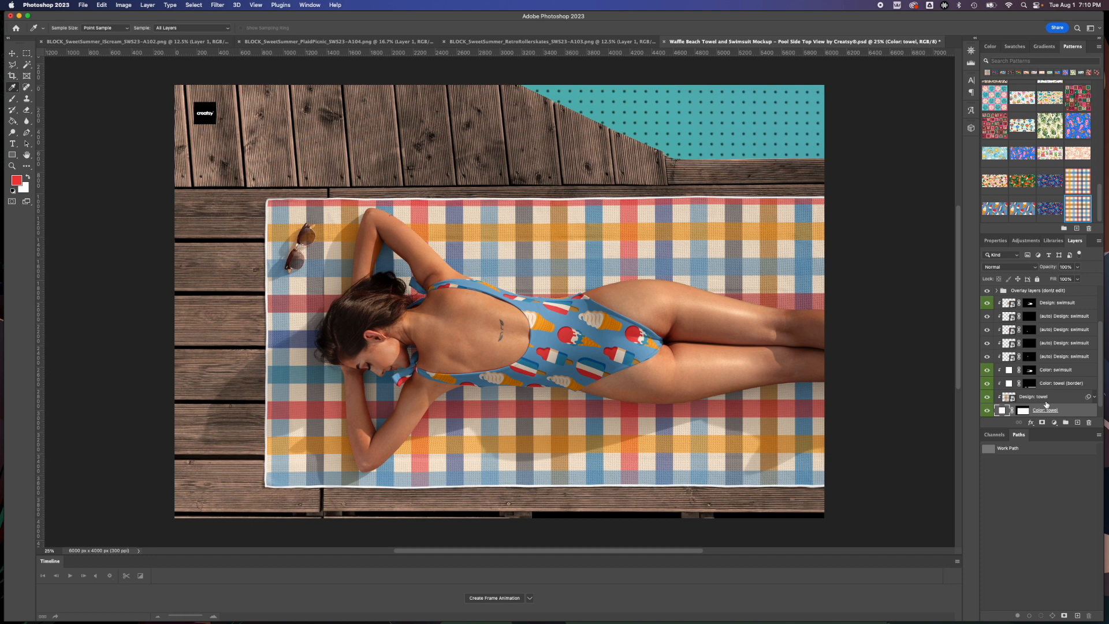
scroll(1047, 404, "down", 1)
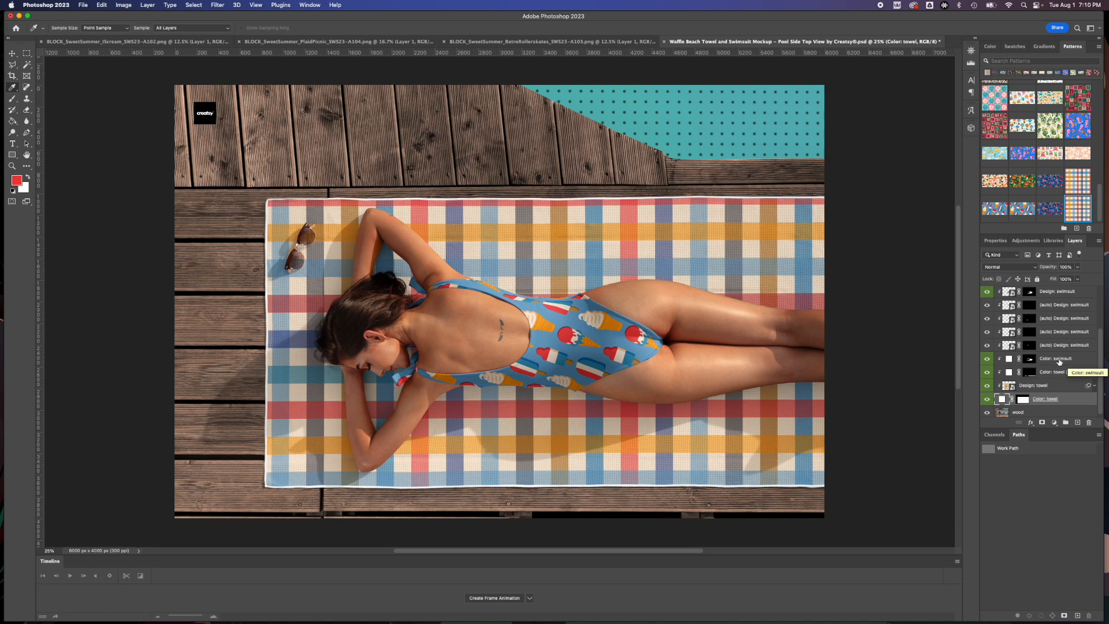
scroll(1056, 366, "down", 1)
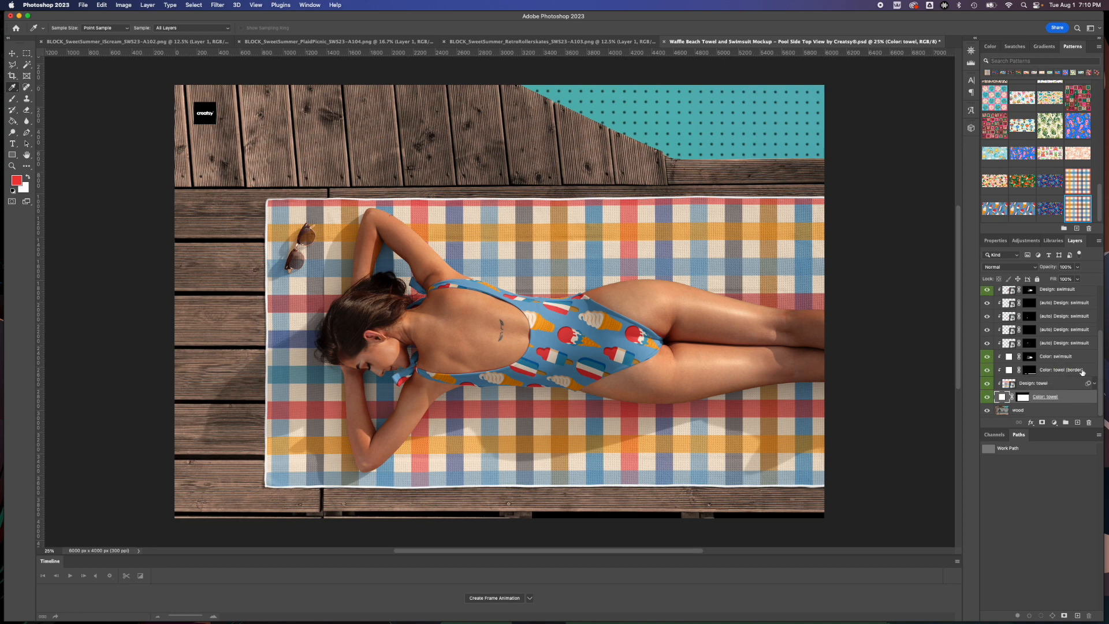
double_click(1010, 371)
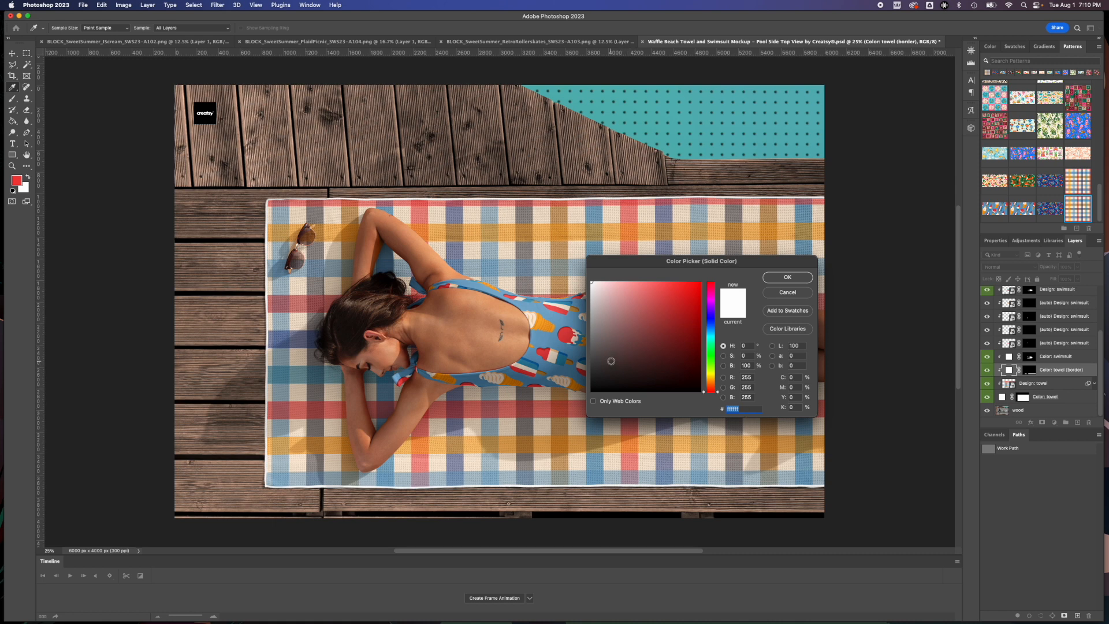
left_click(17, 181)
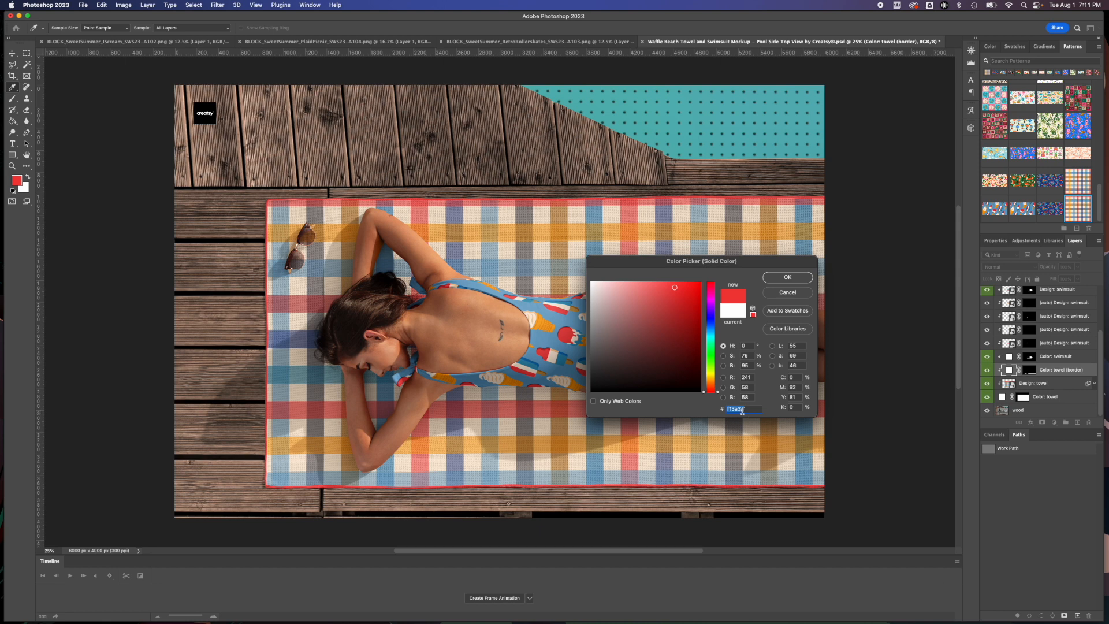
left_click(781, 275)
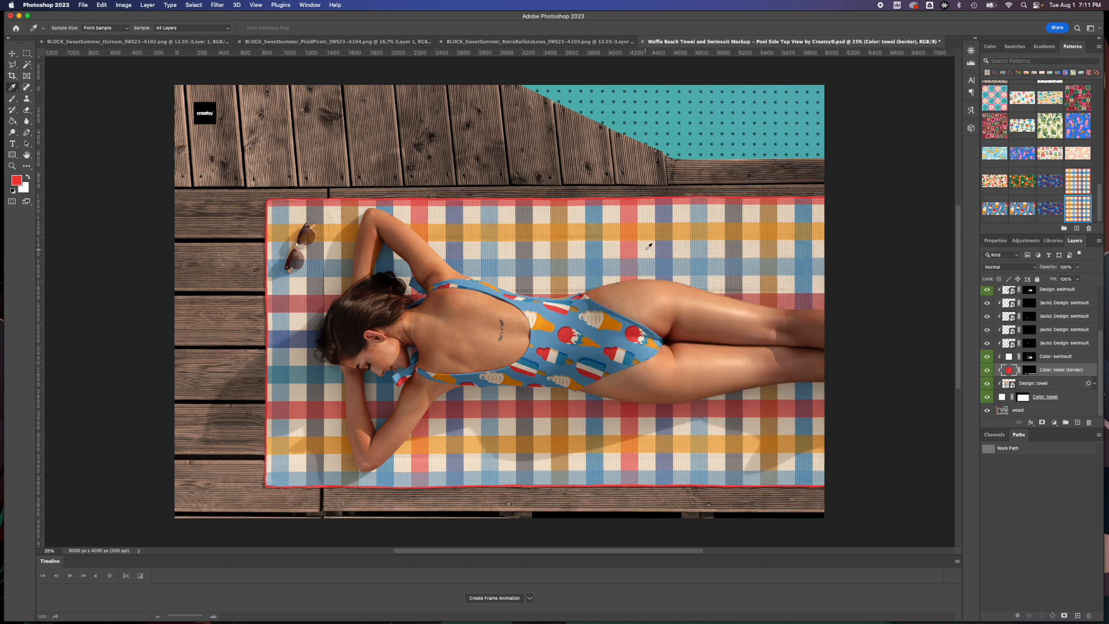